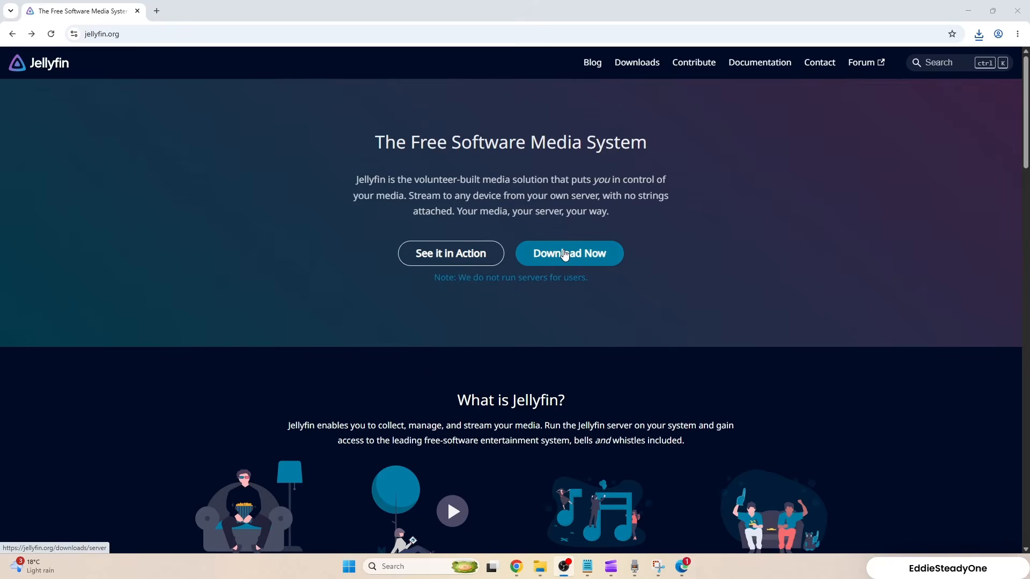
Download the stable AMD64 Windows server installer, jellyfin_10.11.11_windows-x64.exe, from the Jellyfin repository.
left_click(565, 255)
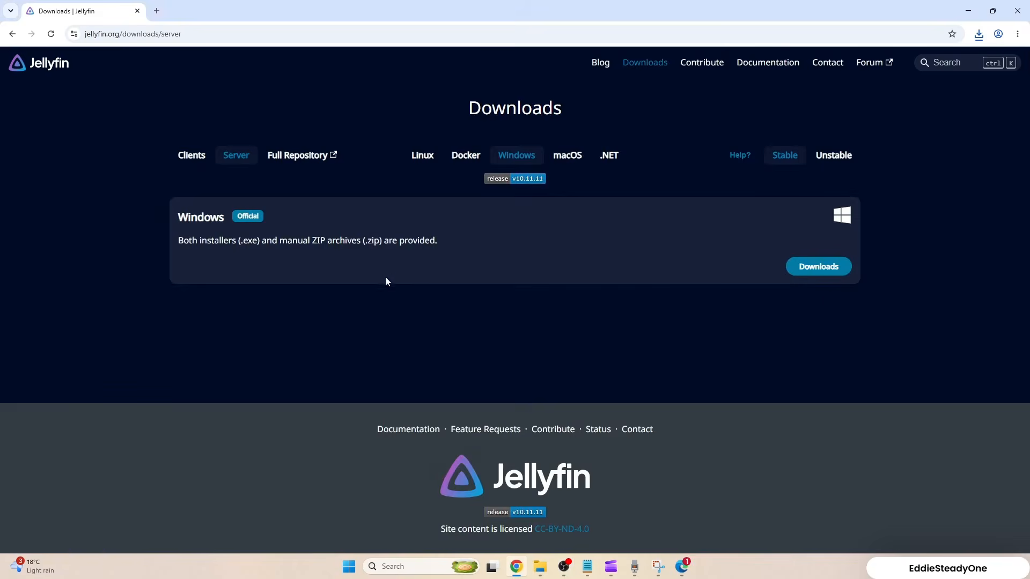
left_click(818, 267)
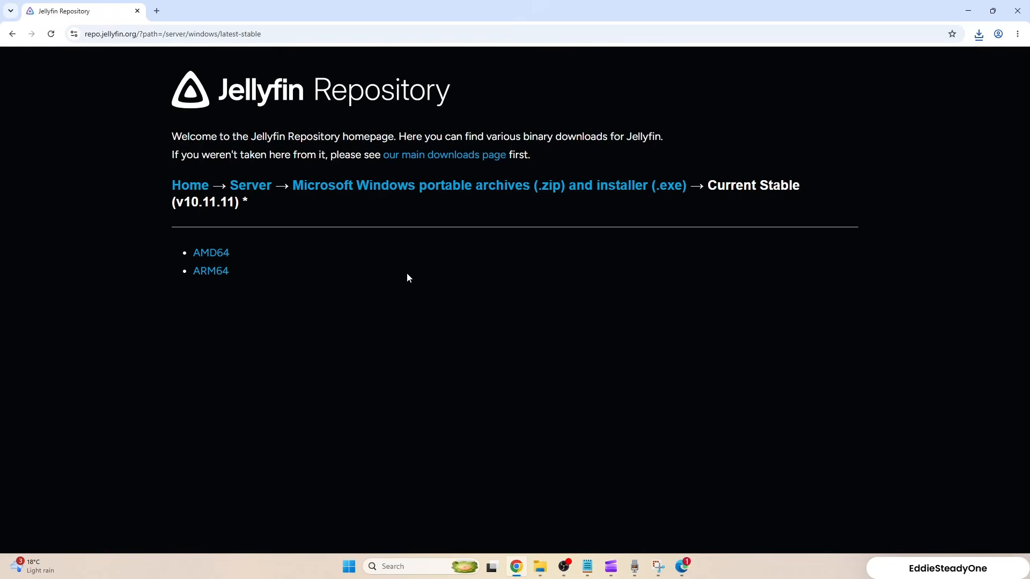
left_click(221, 259)
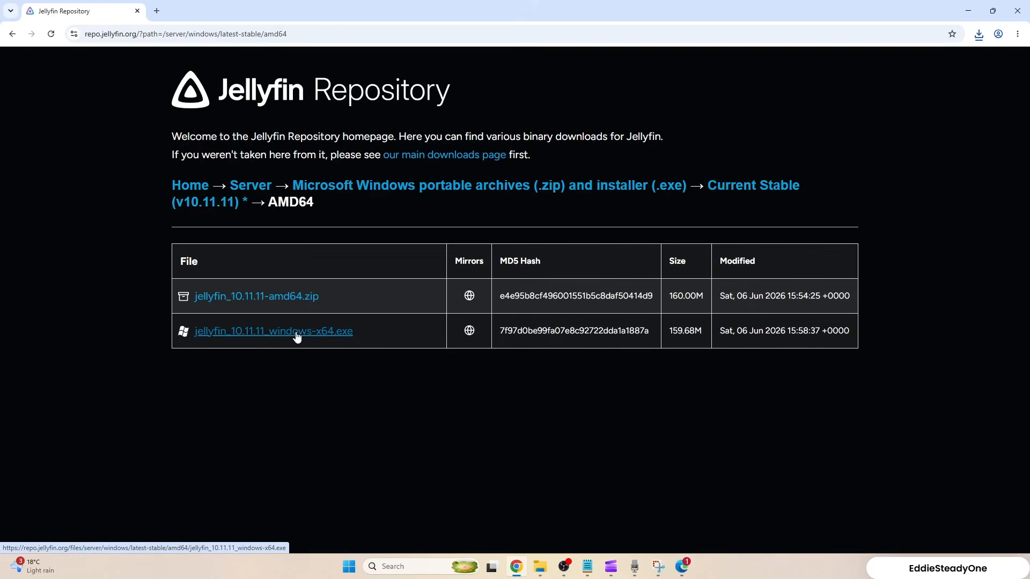
left_click(296, 335)
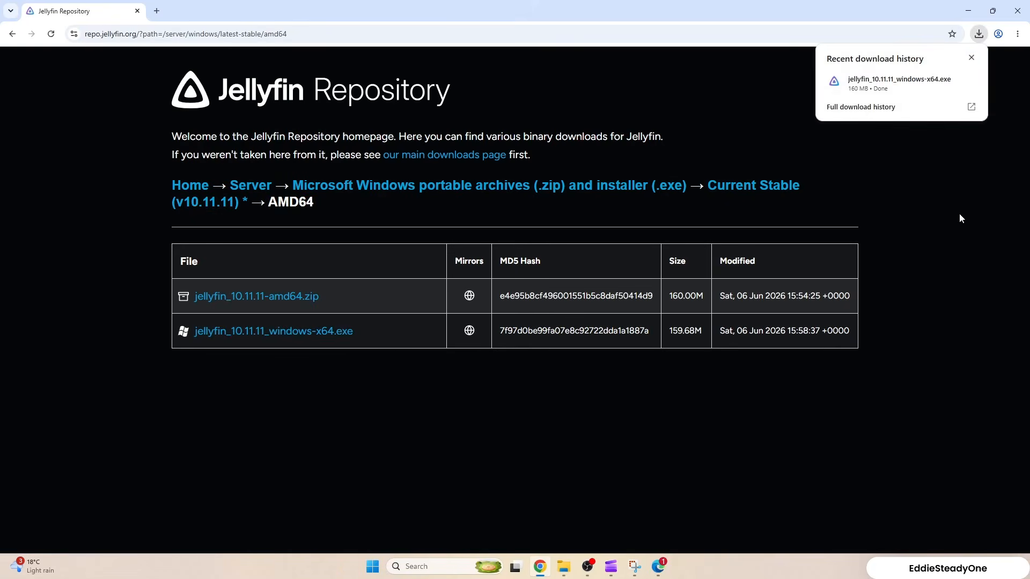
Launch the downloaded Jellyfin Server installer, accept the license agreement and keep the Basic Install setup type.
mouse_move(890, 86)
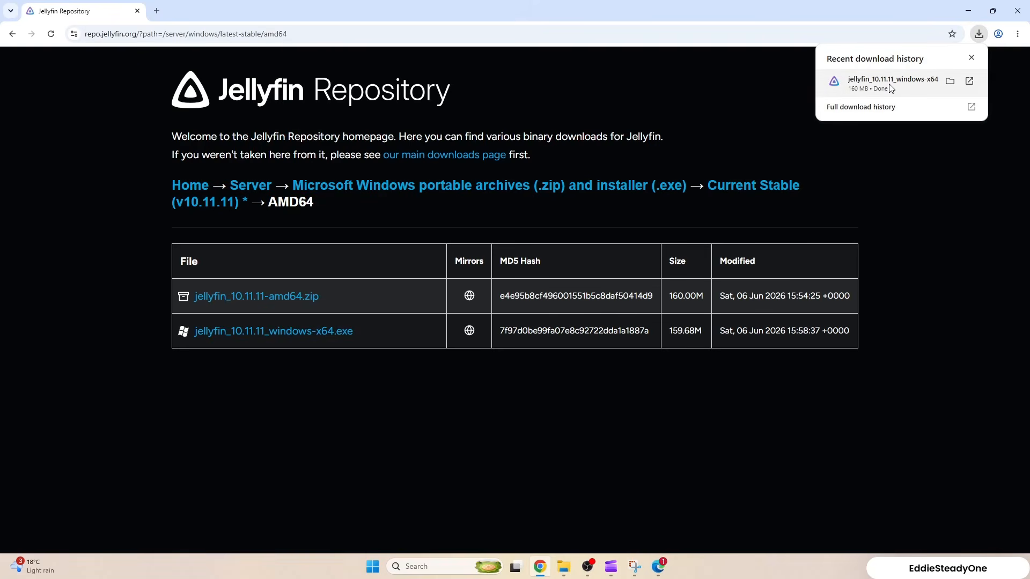
left_click(889, 87)
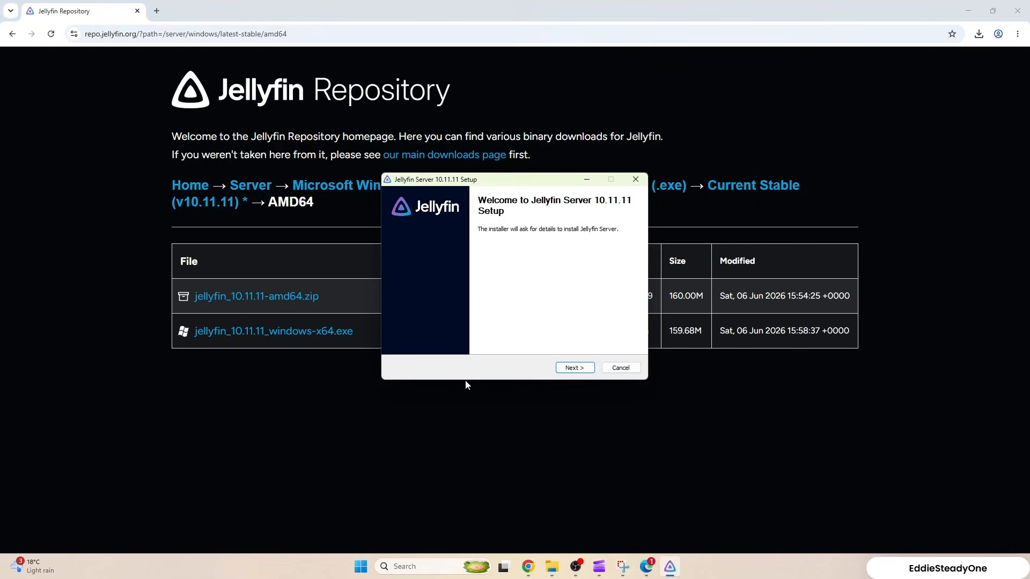
left_click(570, 368)
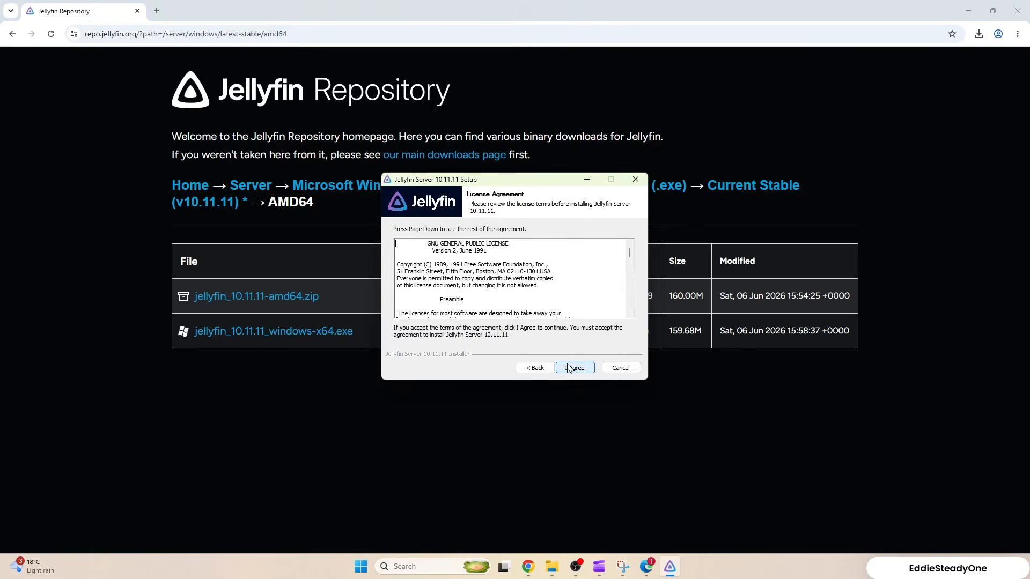
left_click(578, 372)
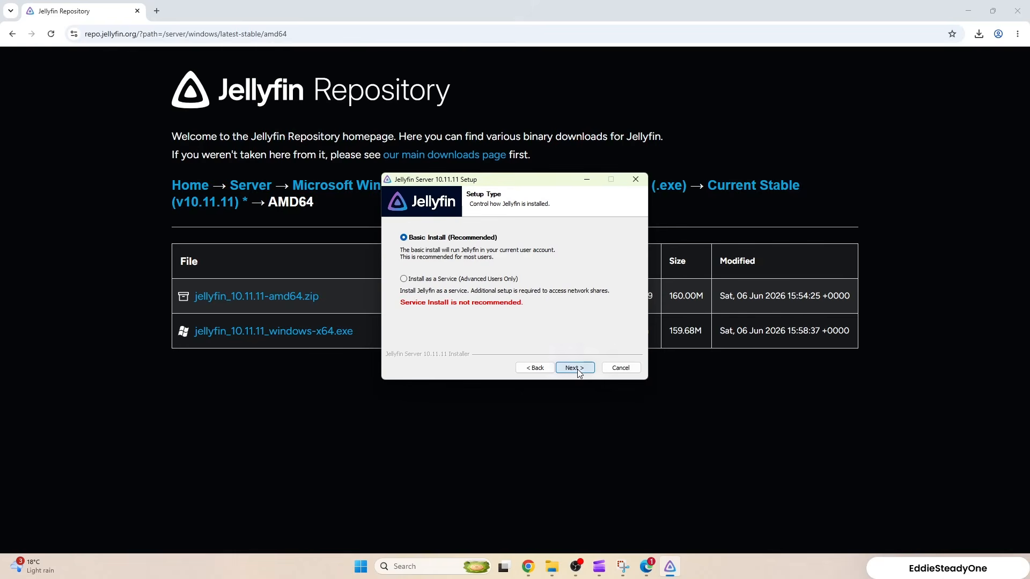
left_click(579, 372)
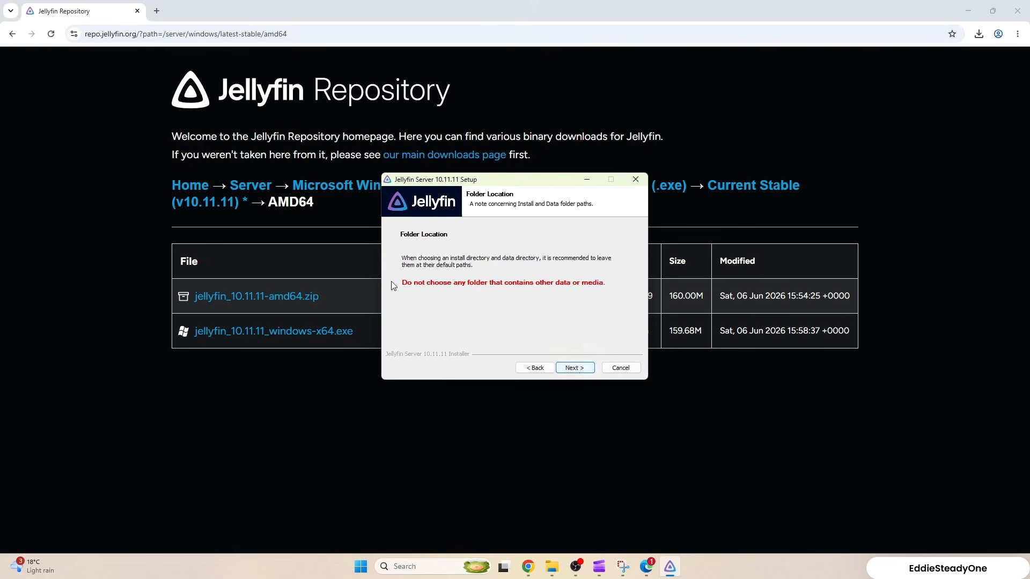
Install Jellyfin Server with the default install and data folders, and close the completed setup.
left_click(579, 374)
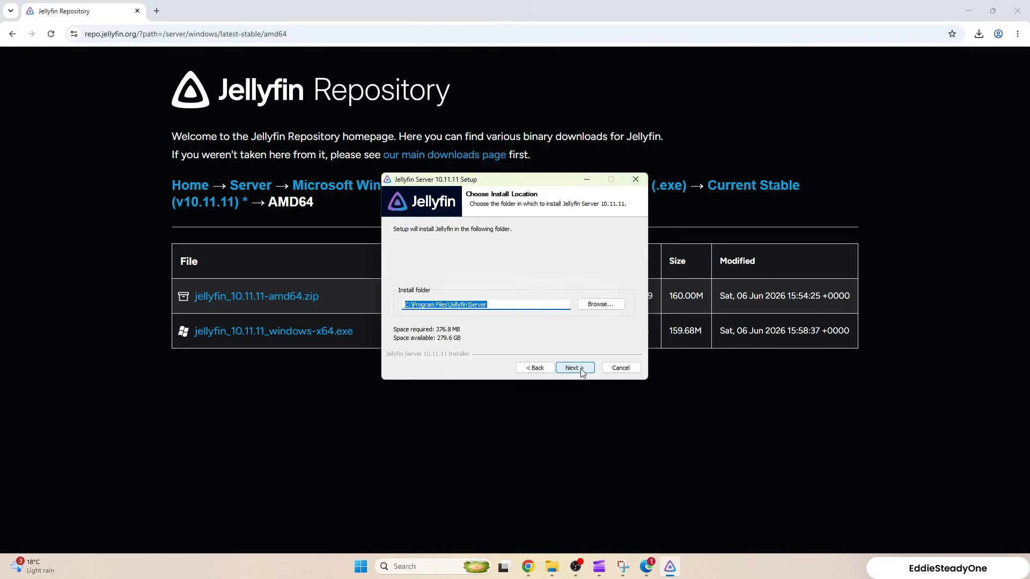
left_click(574, 369)
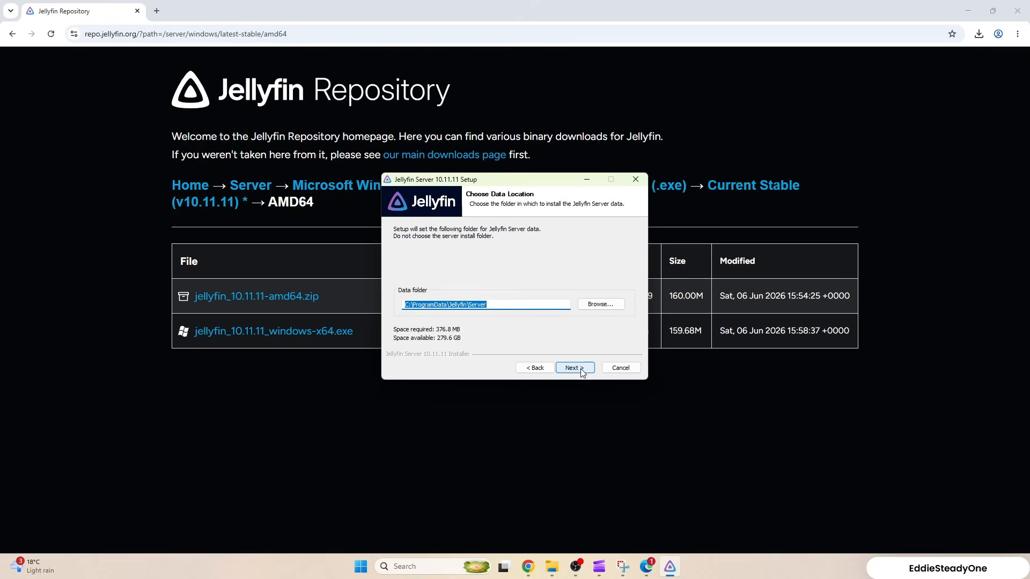
left_click(582, 373)
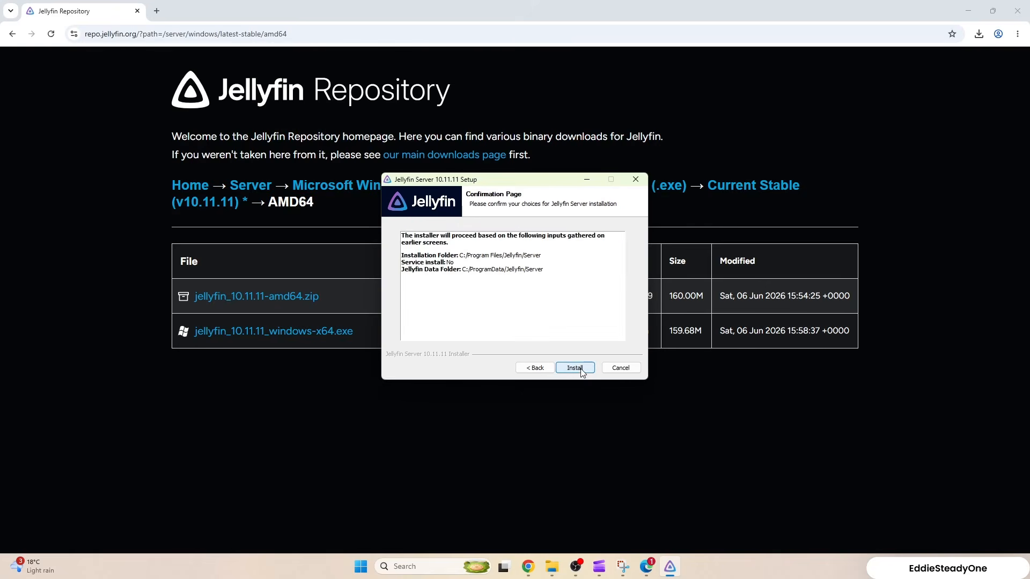
left_click(582, 371)
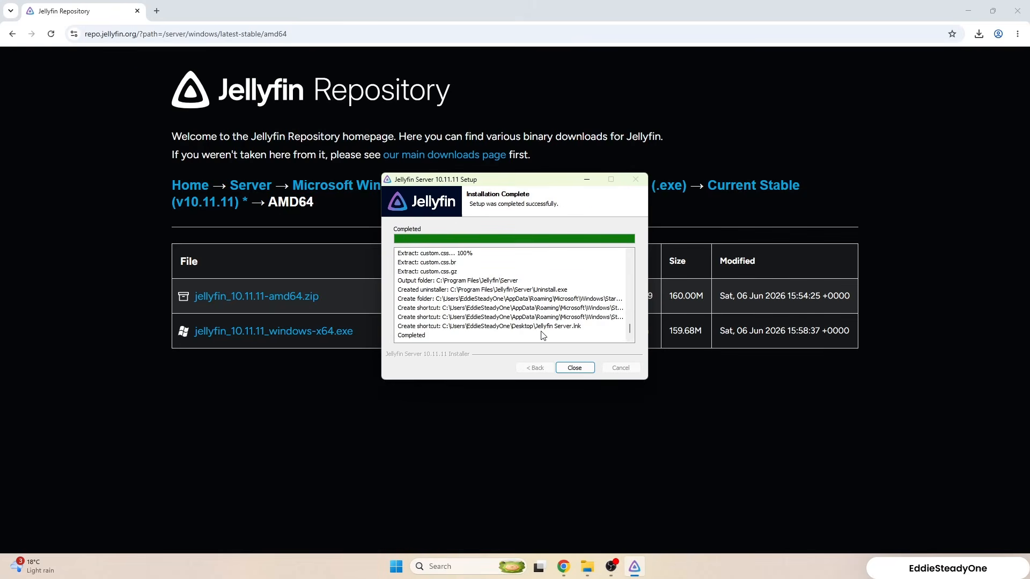
left_click(577, 368)
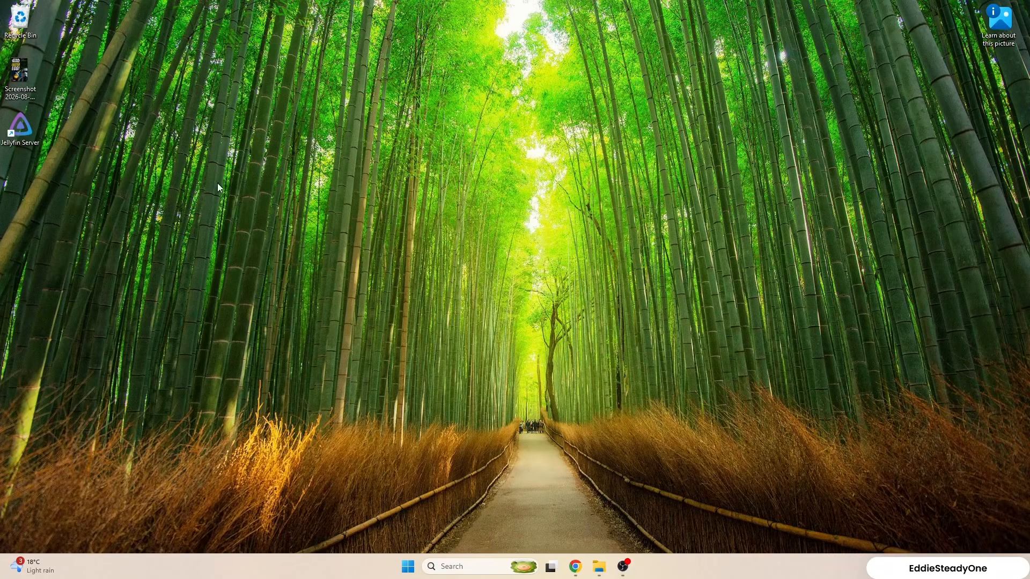
Start Jellyfin Server from its desktop shortcut and open its web setup wizard from the running background app.
double_click(31, 130)
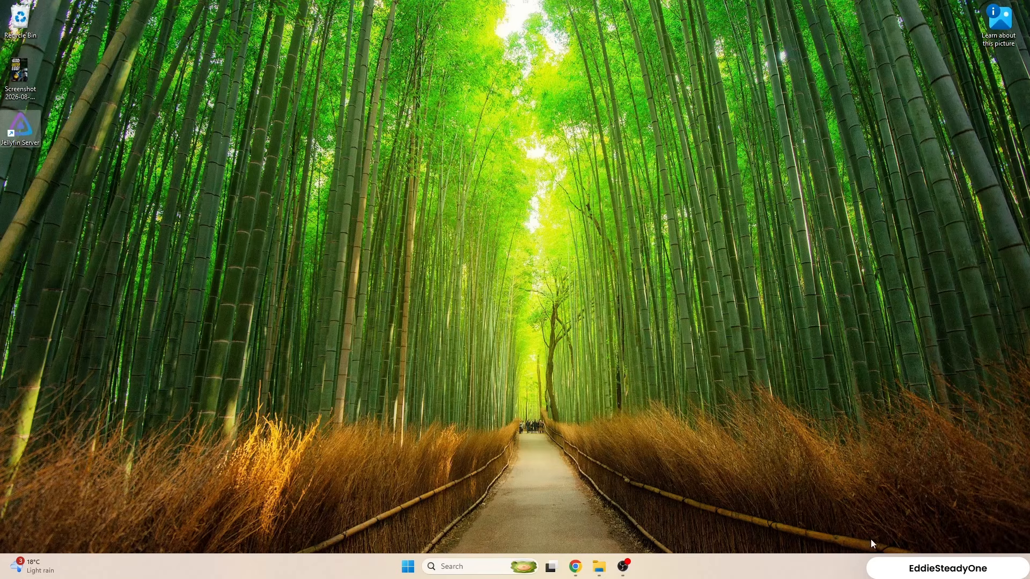
left_click(876, 566)
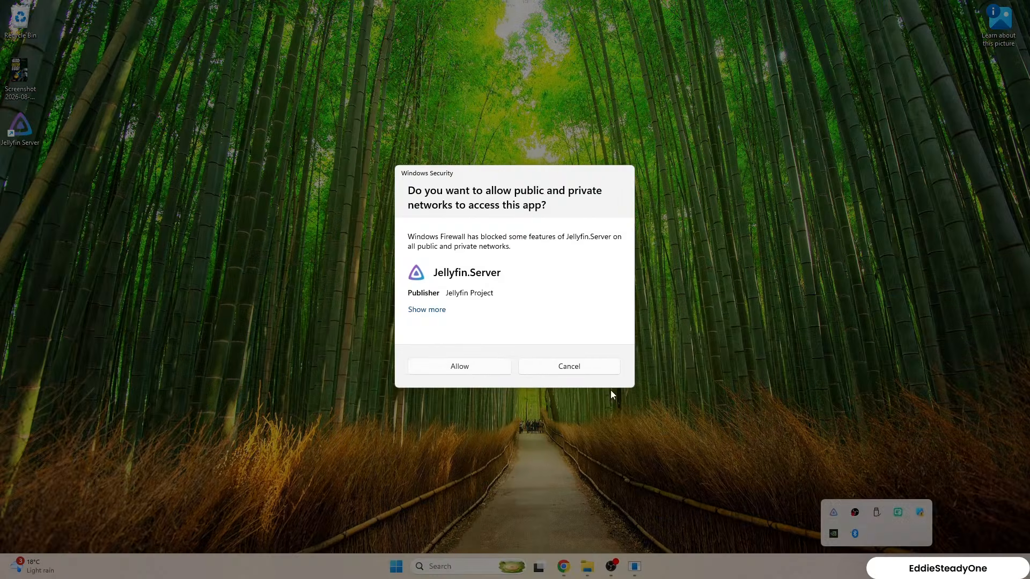
left_click(477, 371)
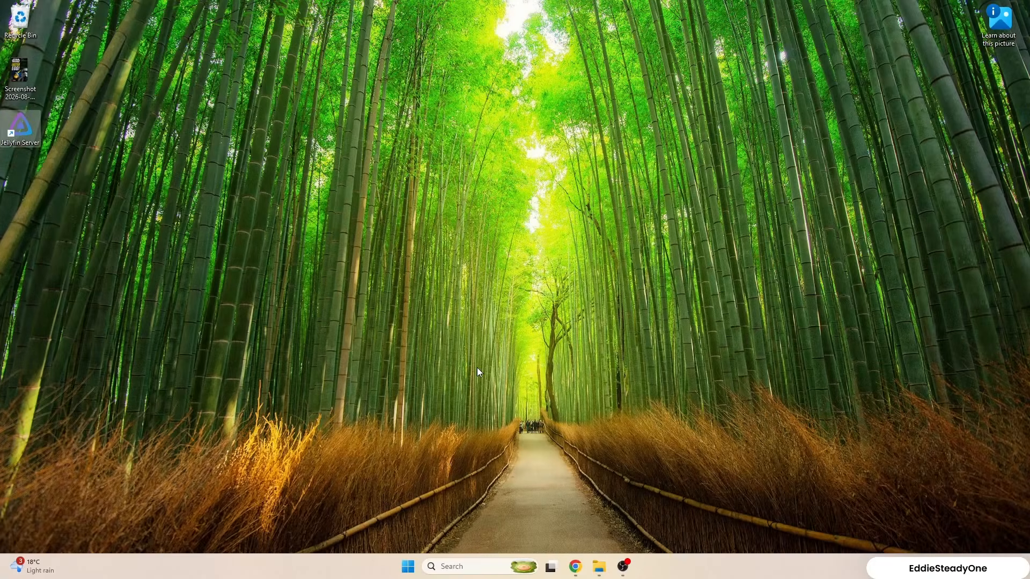
left_click(877, 567)
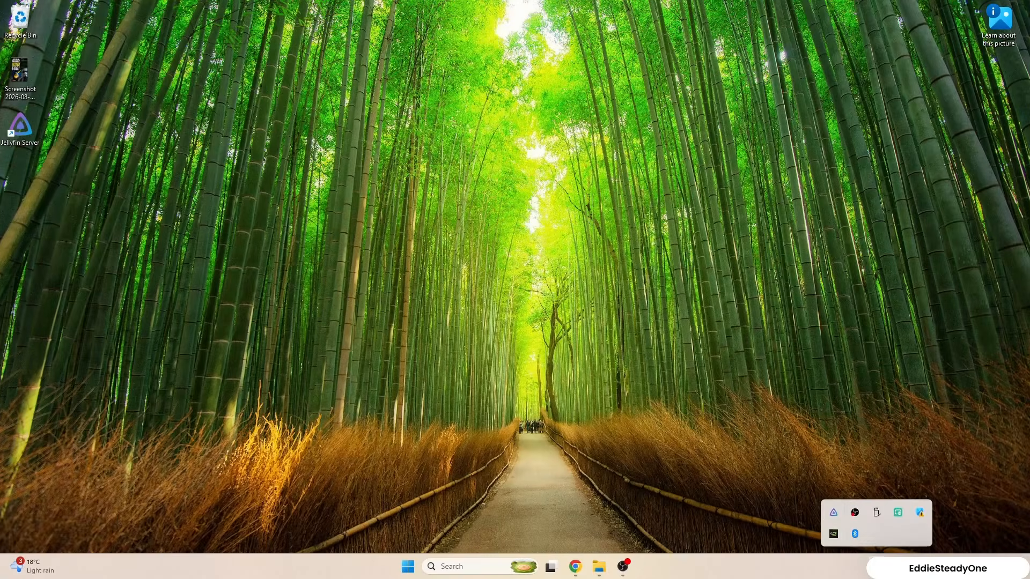
double_click(834, 513)
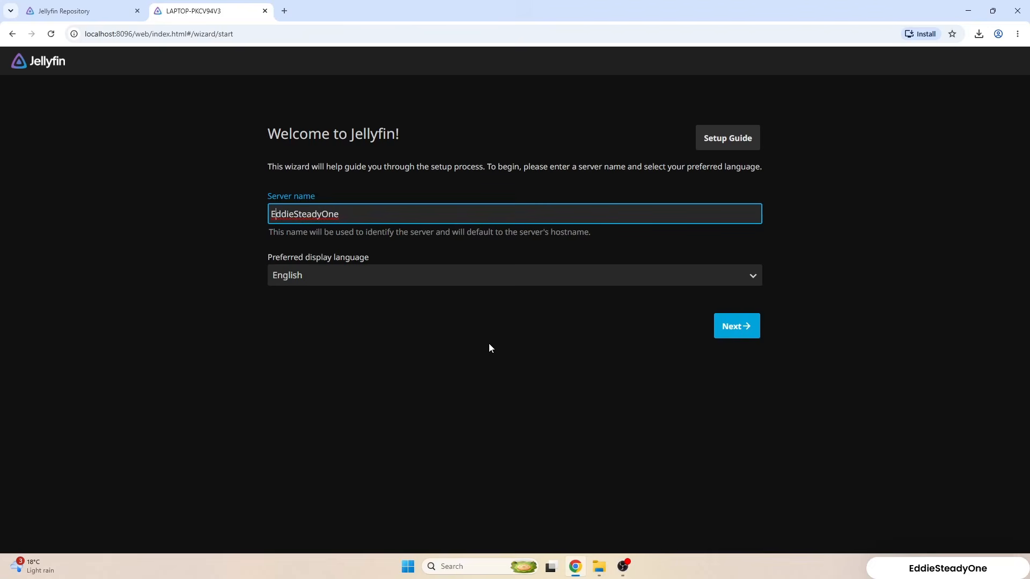
Accept the server name and English display language, and create the admin account with username Admin and a confirmed account password.
left_click(727, 327)
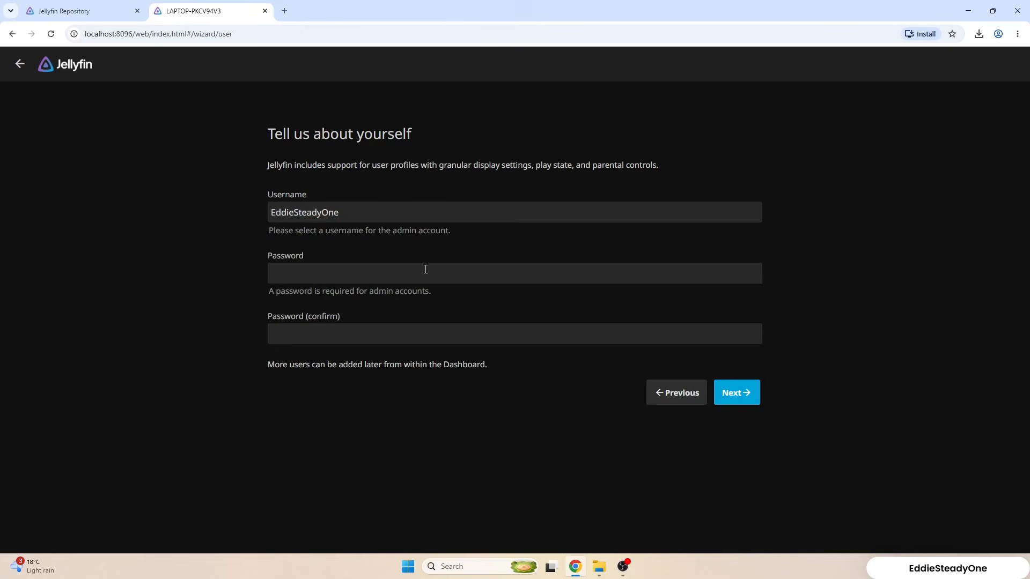
left_click(374, 213)
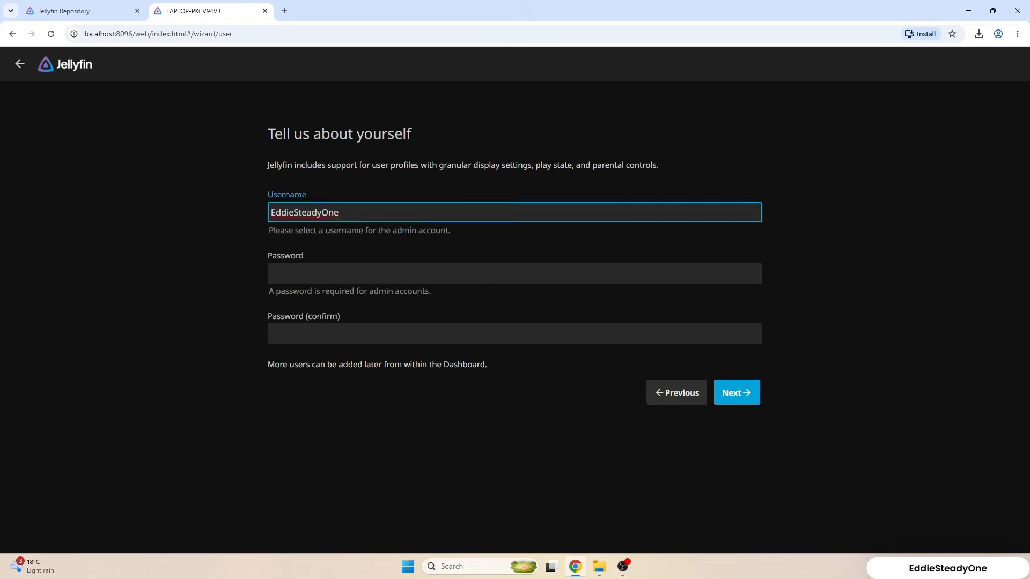
key("ctrl+a")
type("Admin")
key("Tab")
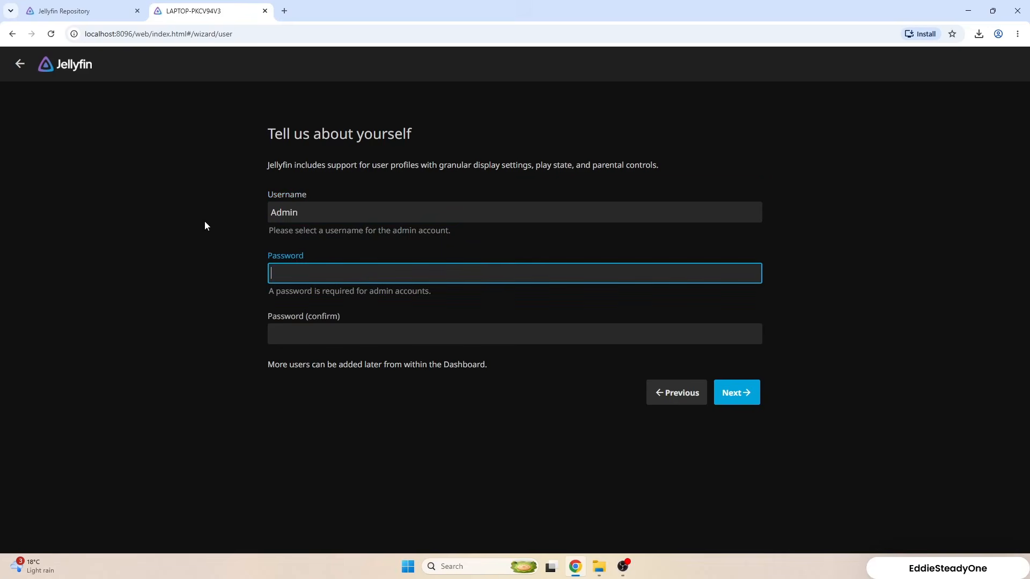
type("12345")
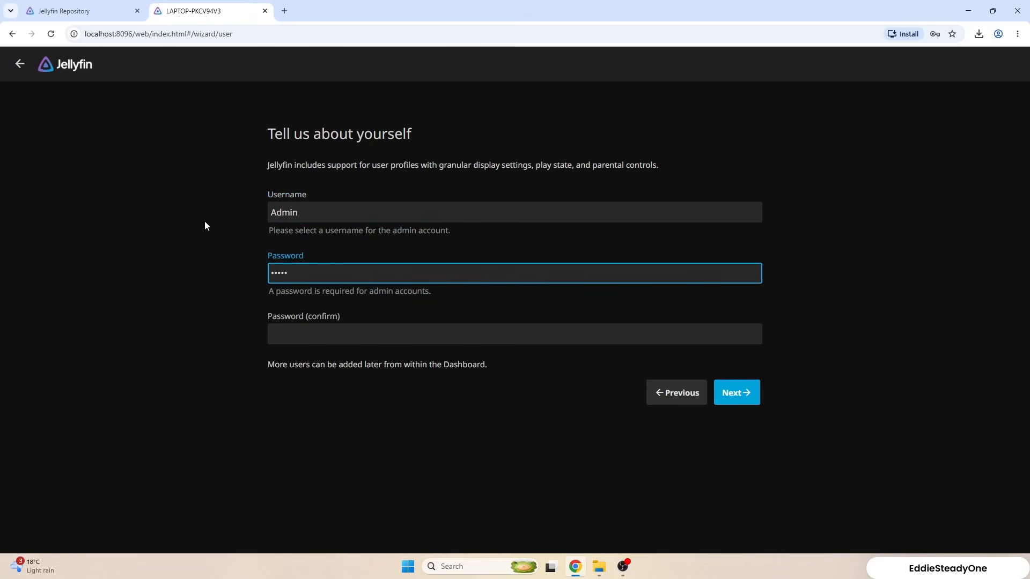
key("Tab")
type("12345")
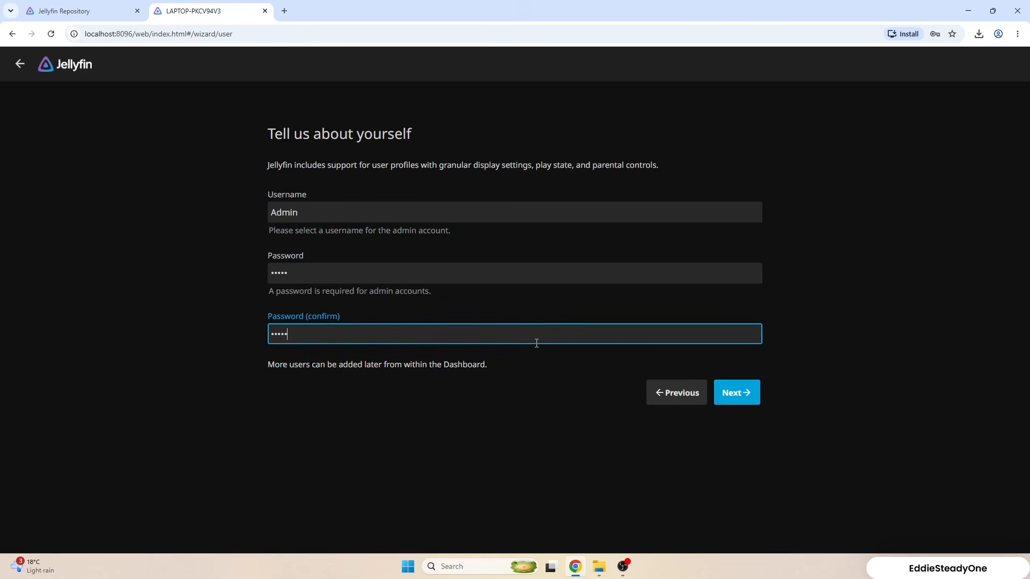
left_click(736, 394)
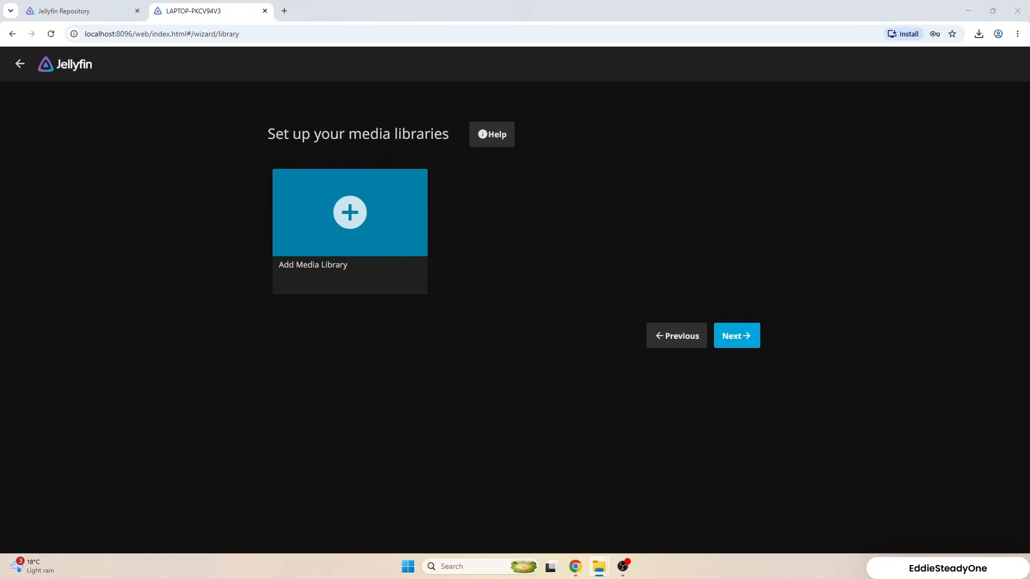
Check the Movies and TV Shows folders under Documents in File Explorer, and start a new Jellyfin media library with content type Movies.
left_click_drag(1029, 80, 477, 100)
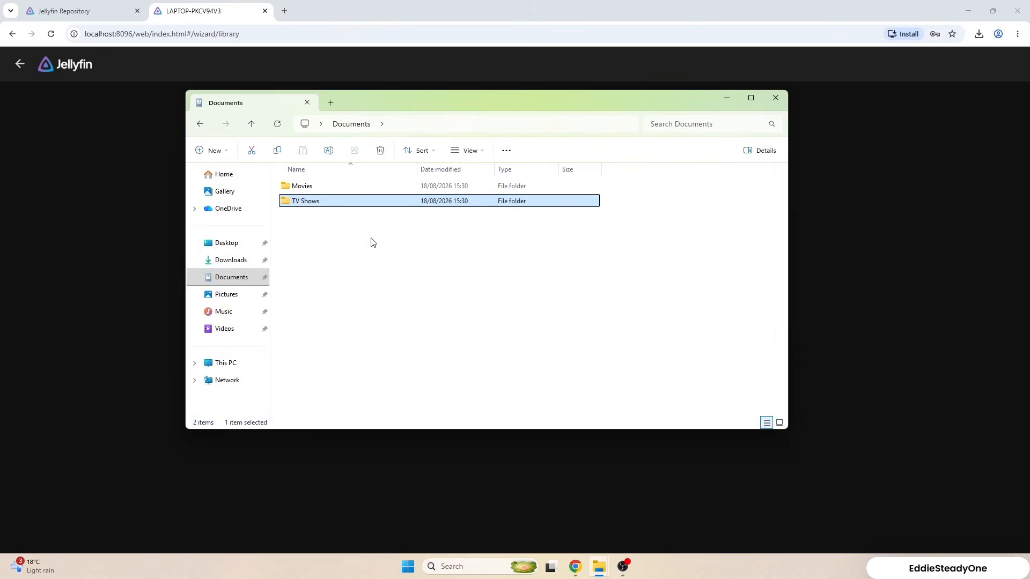
key("alt+Tab")
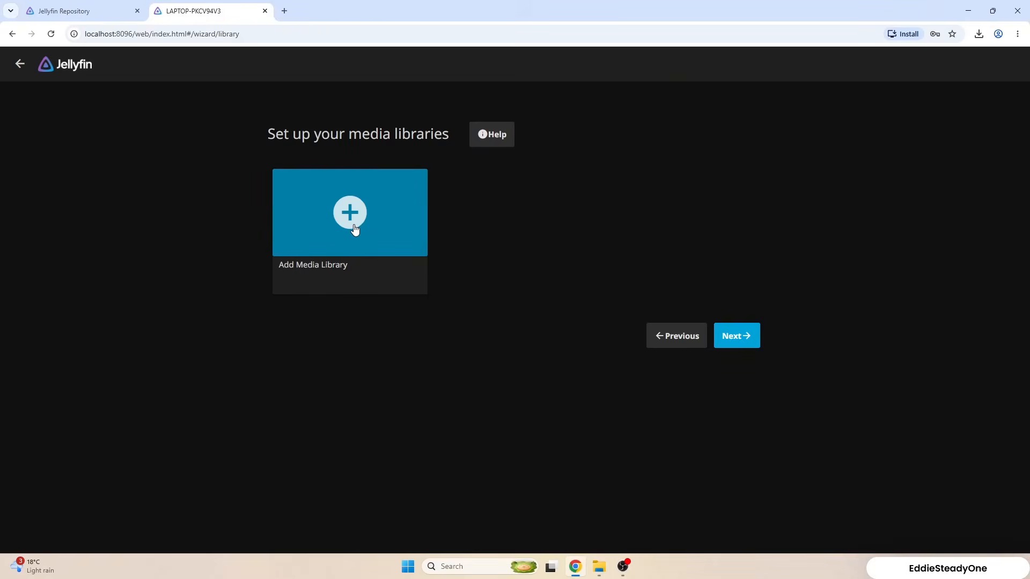
left_click(354, 230)
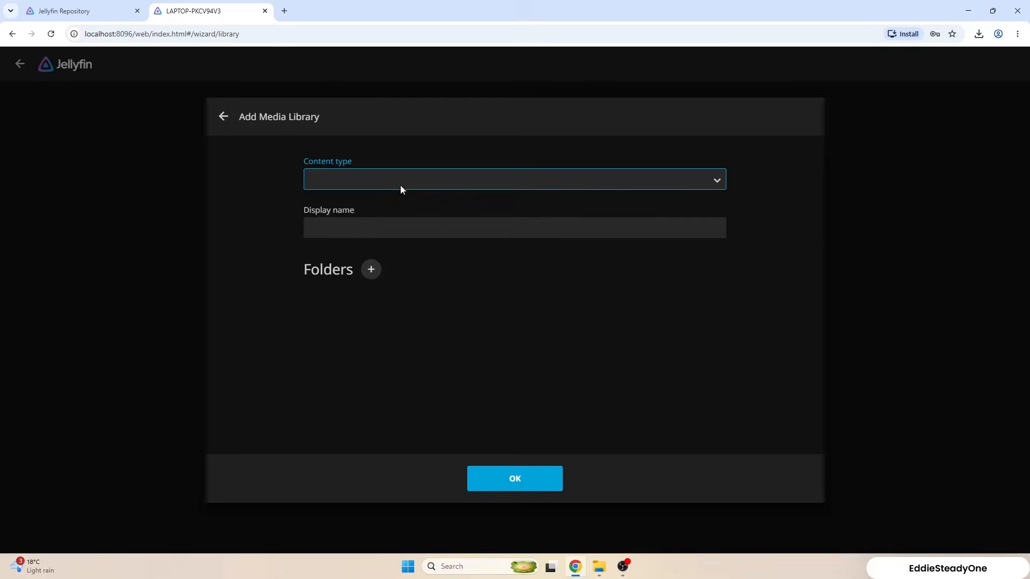
left_click(400, 184)
left_click(357, 218)
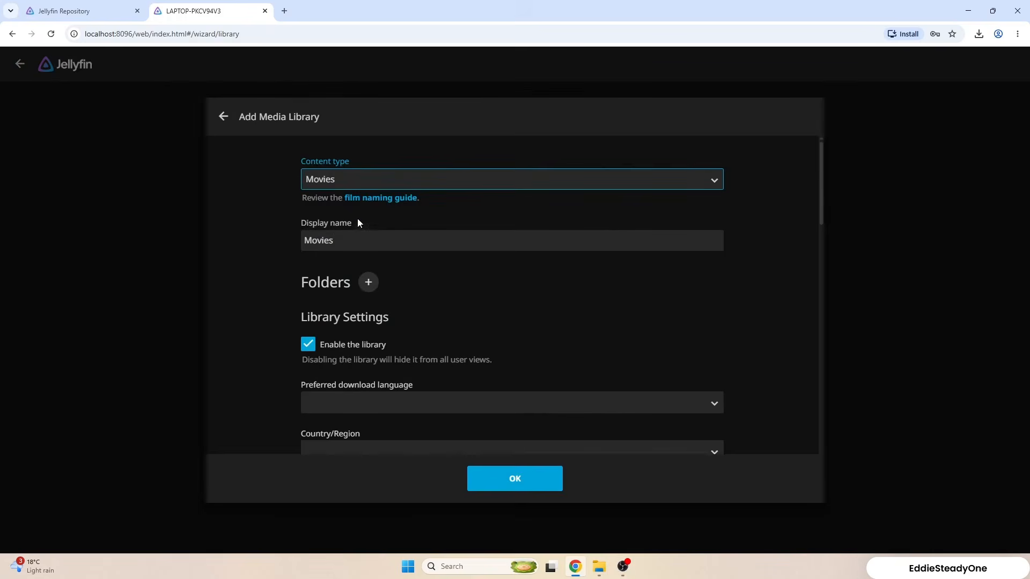
Examine the Movies library's settings, including language, real time monitoring, metadata downloaders, metadata savers and image fetchers.
scroll(388, 239, "down", 1)
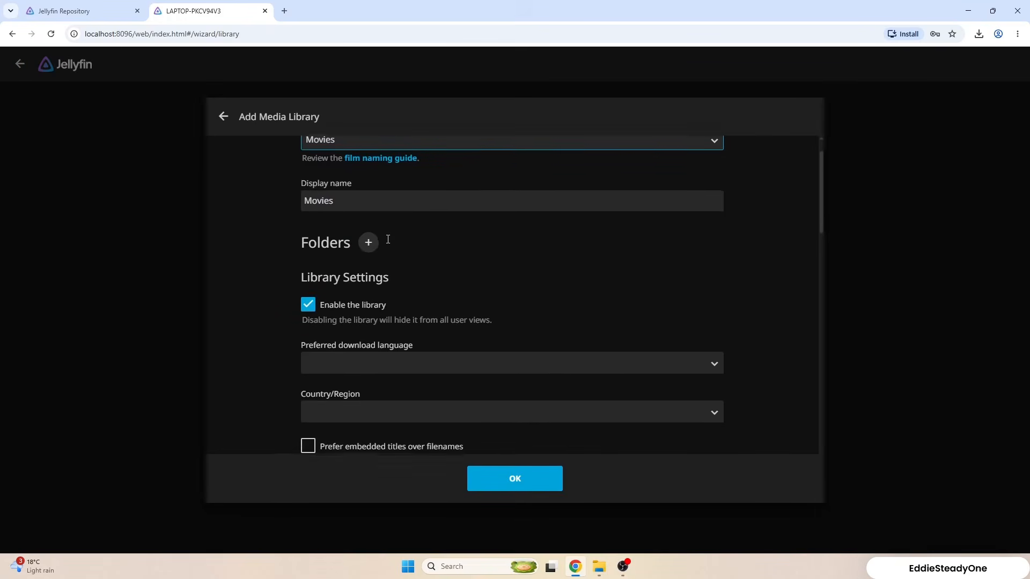
scroll(387, 239, "down", 2)
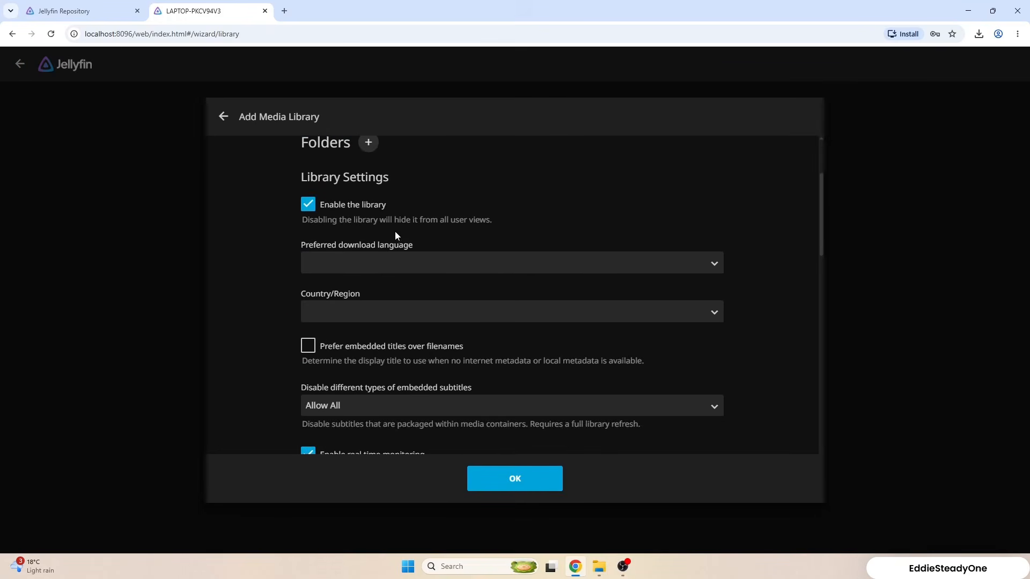
scroll(402, 239, "down", 1)
scroll(504, 279, "down", 1)
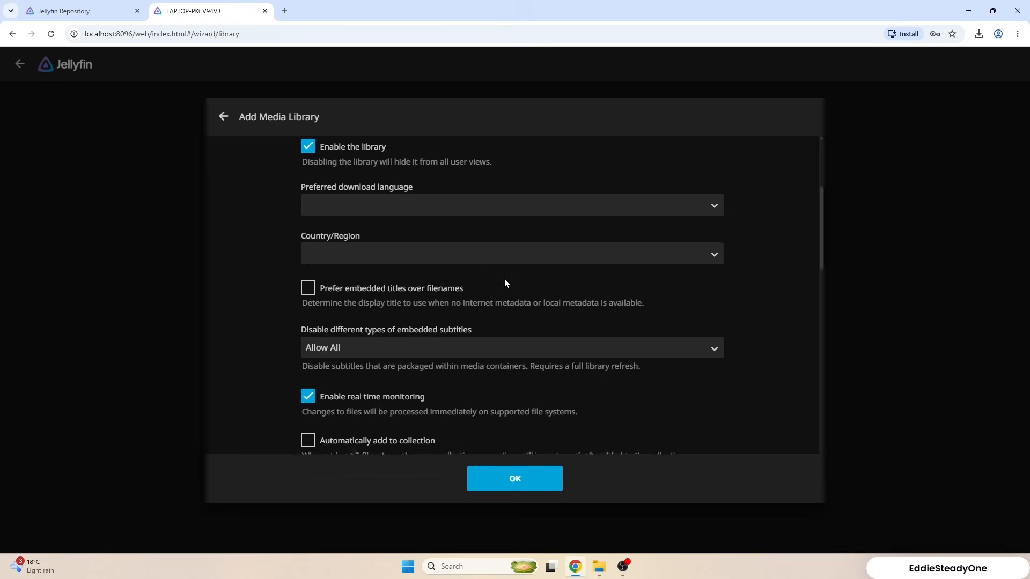
scroll(484, 320, "down", 4)
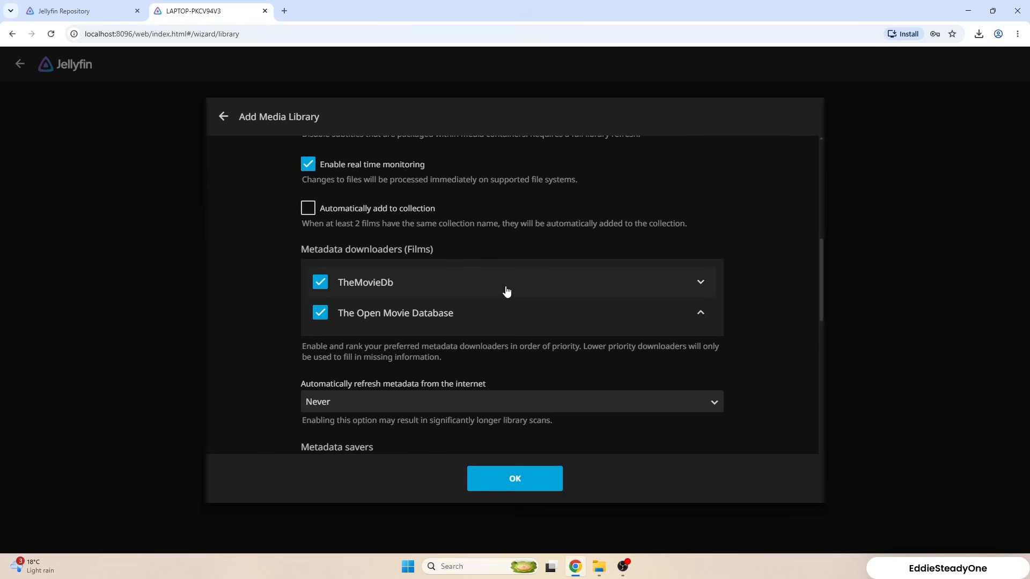
scroll(505, 285, "down", 4)
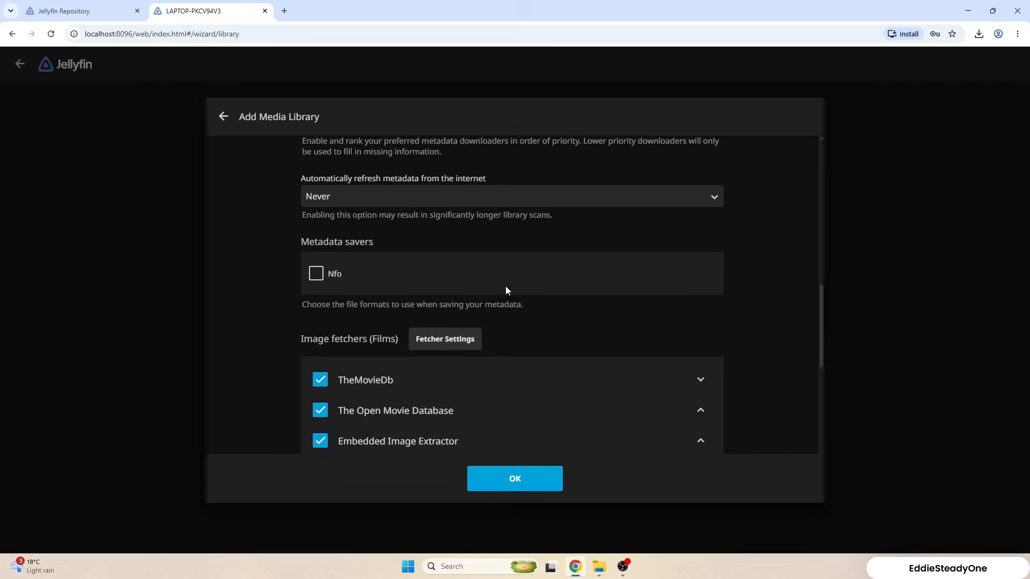
Start adding a folder to the Movies library, and copy the path of the Movies folder under Documents from File Explorer.
scroll(409, 228, "up", 1)
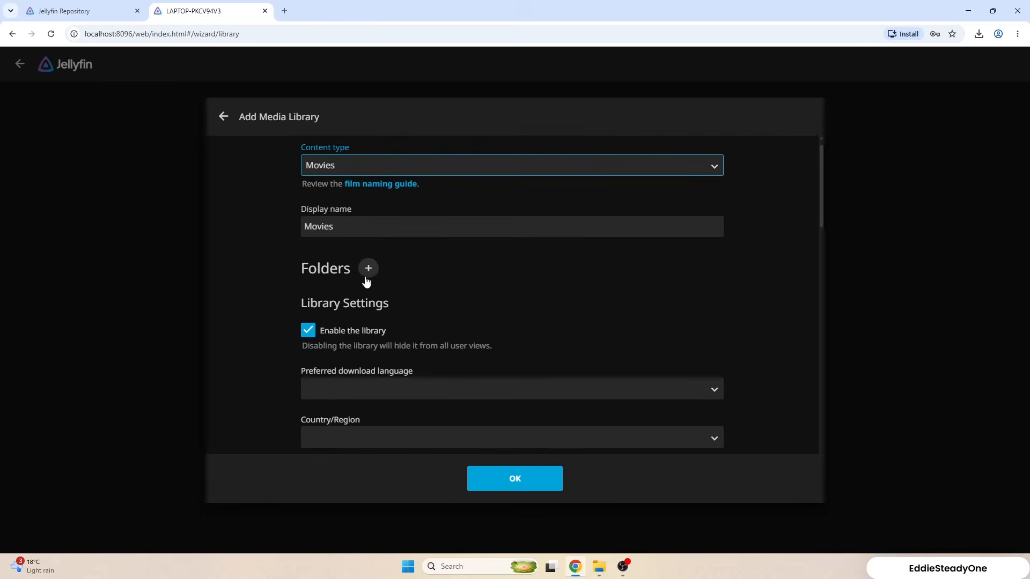
left_click(366, 270)
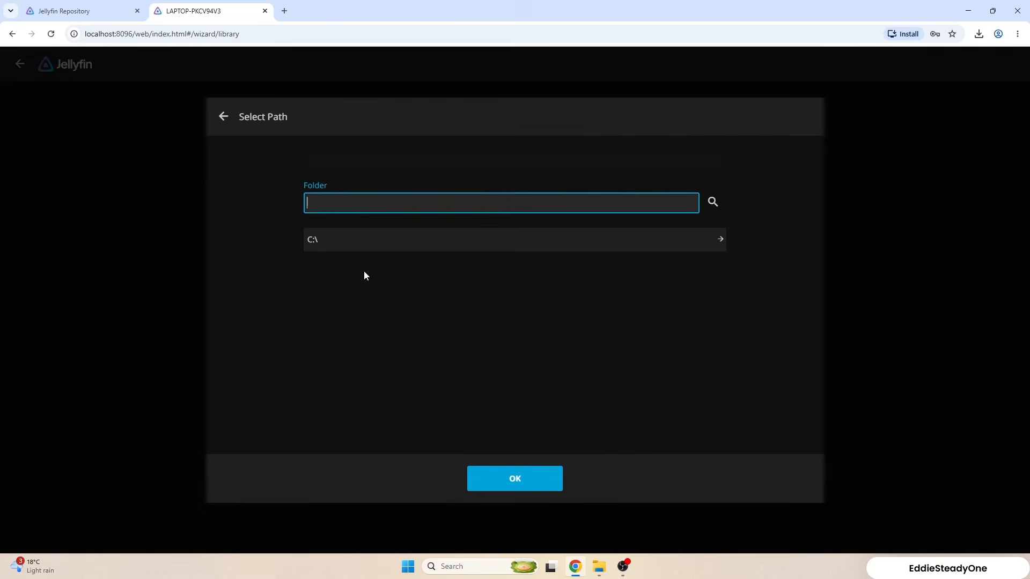
left_click(534, 239)
mouse_move(599, 566)
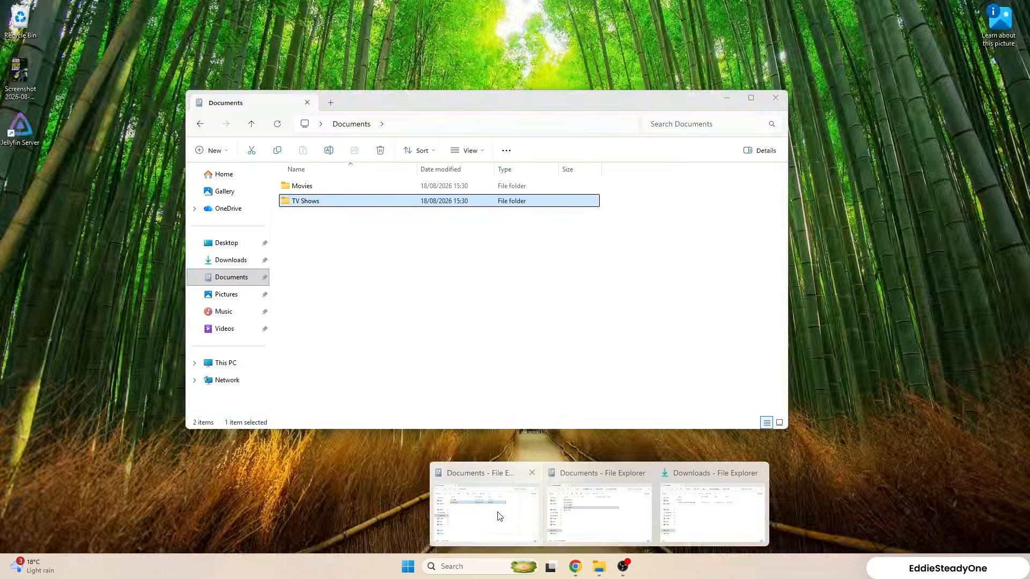
left_click(499, 515)
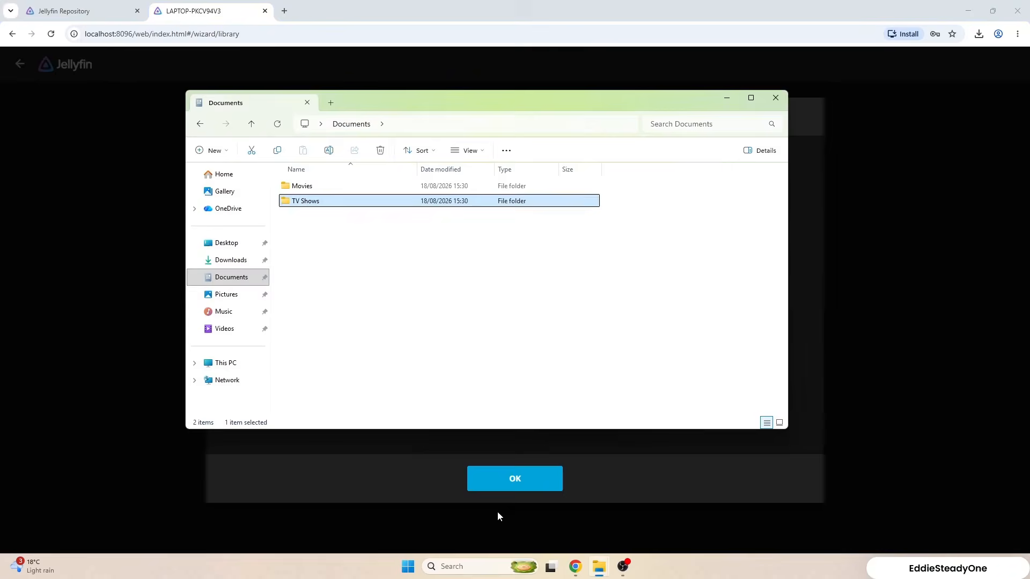
left_click(357, 261)
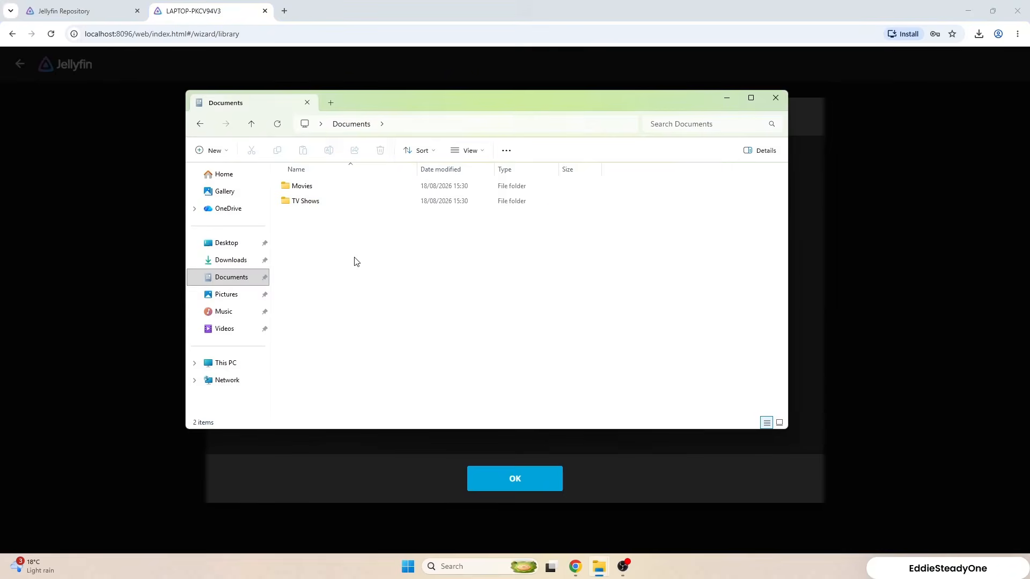
left_click(329, 191)
double_click(328, 190)
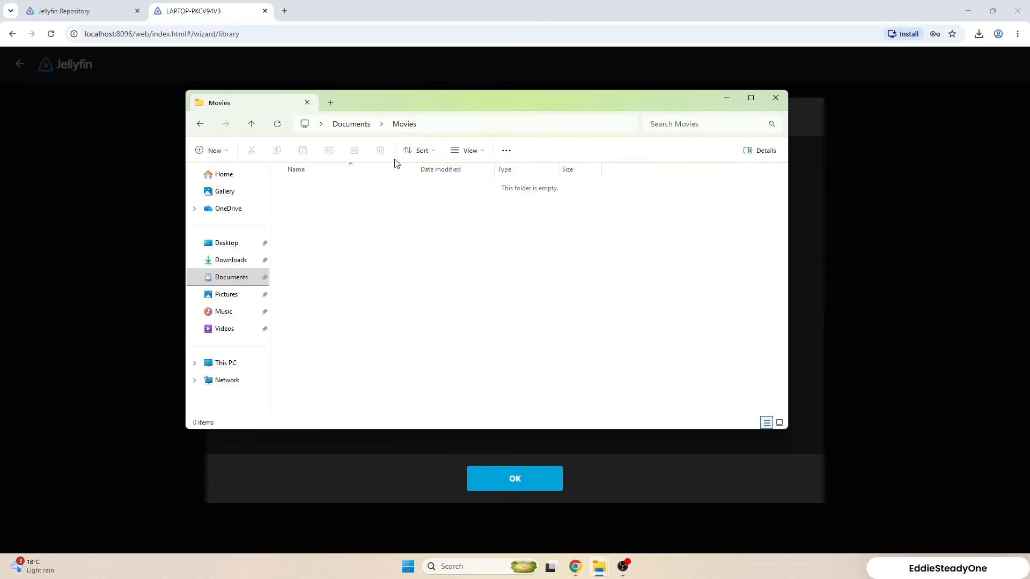
left_click(471, 124)
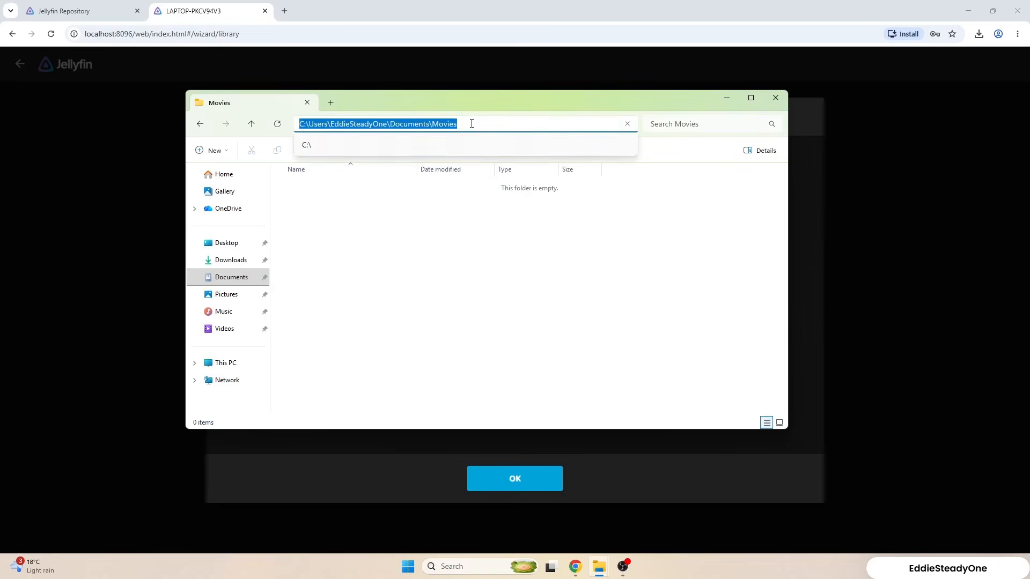
right_click(471, 124)
left_click(499, 151)
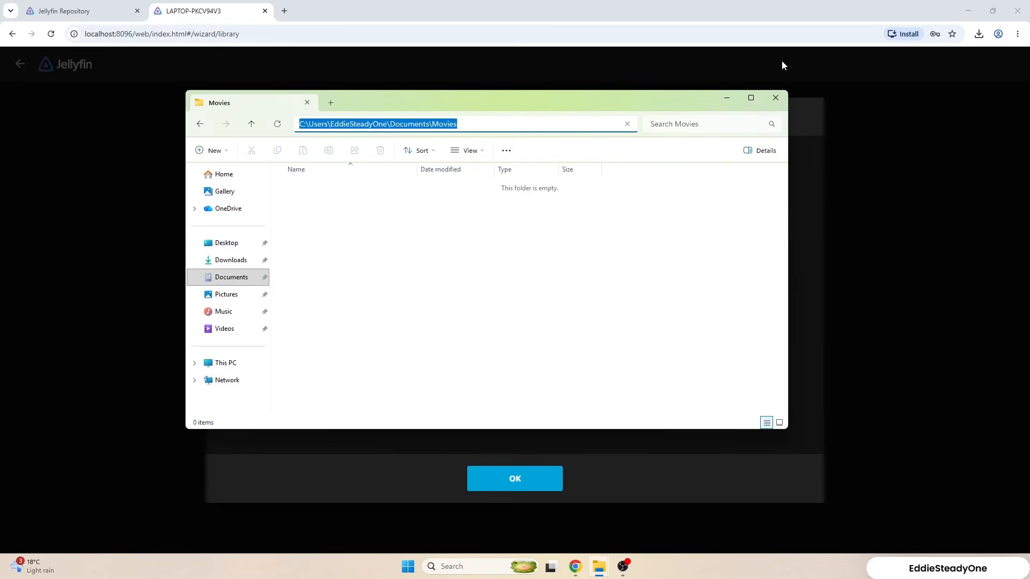
left_click(725, 97)
Set the library's folder to the copied Documents\Movies path and save the Movies library.
left_click(379, 209)
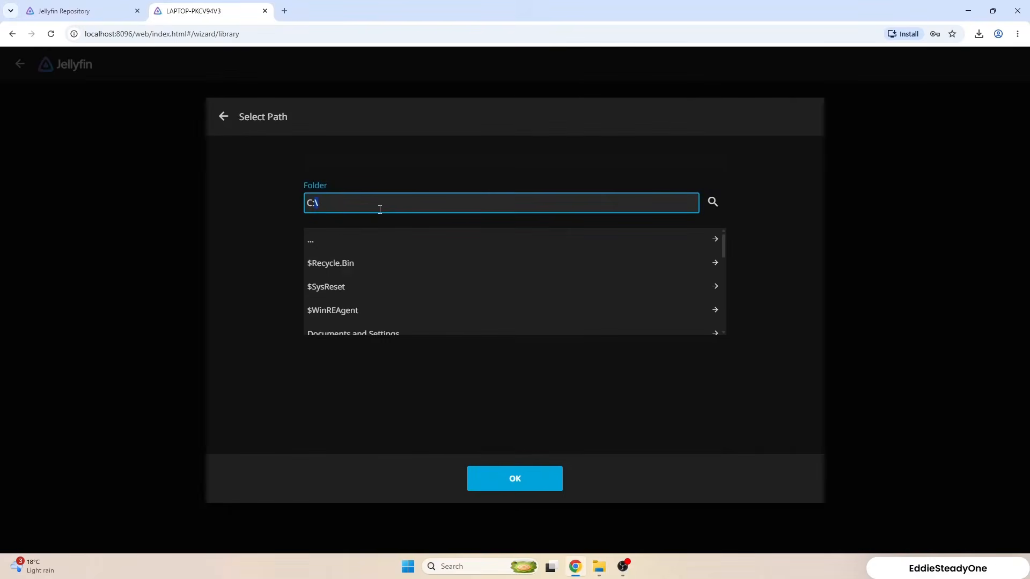
triple_click(380, 209)
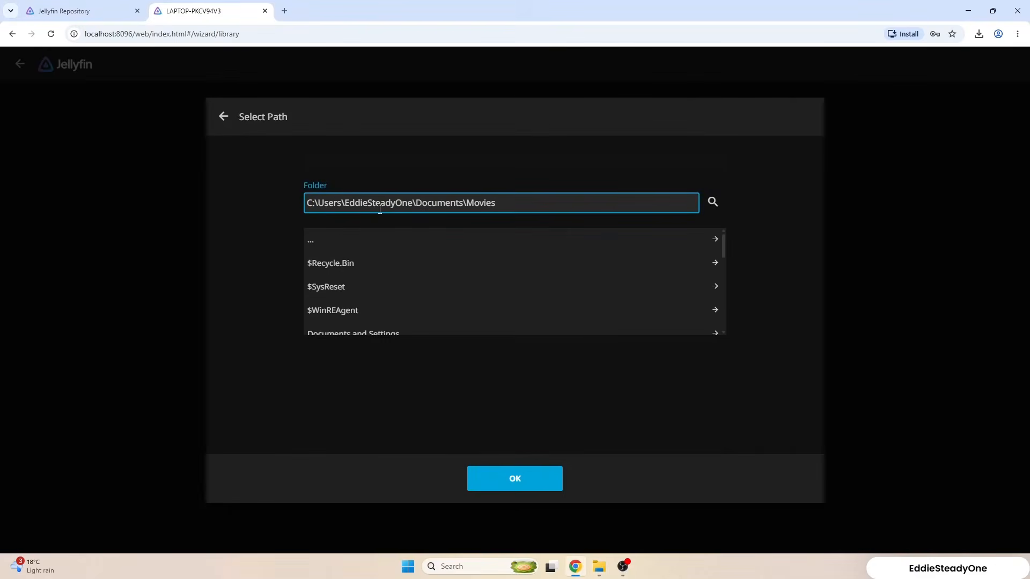
left_click(516, 479)
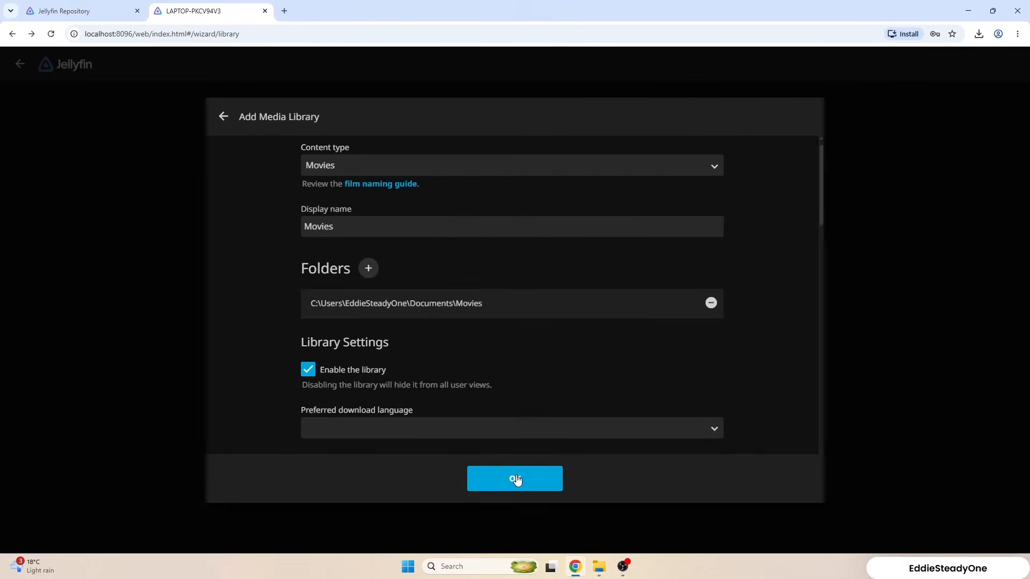
scroll(495, 317, "down", 1)
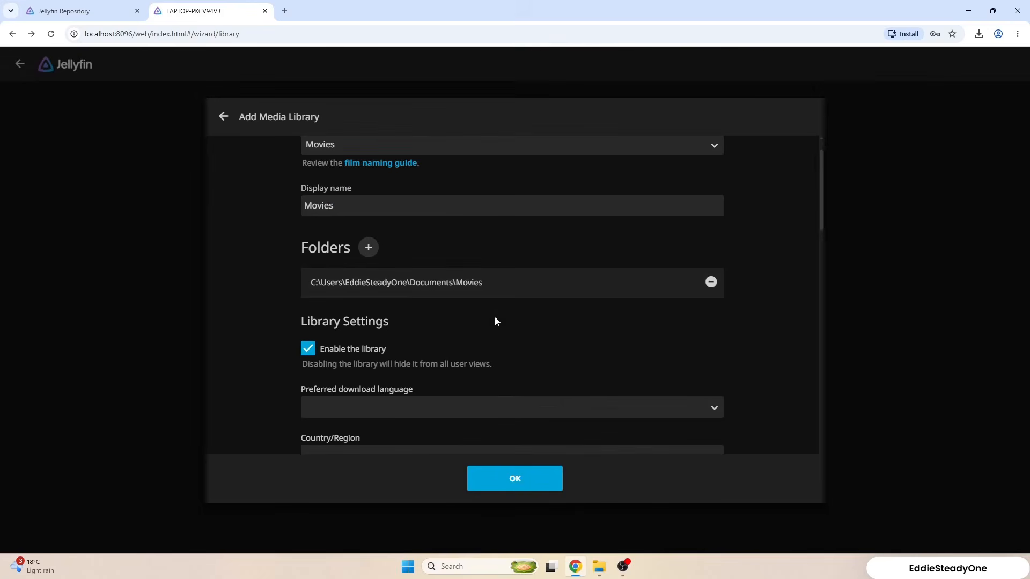
left_click(524, 484)
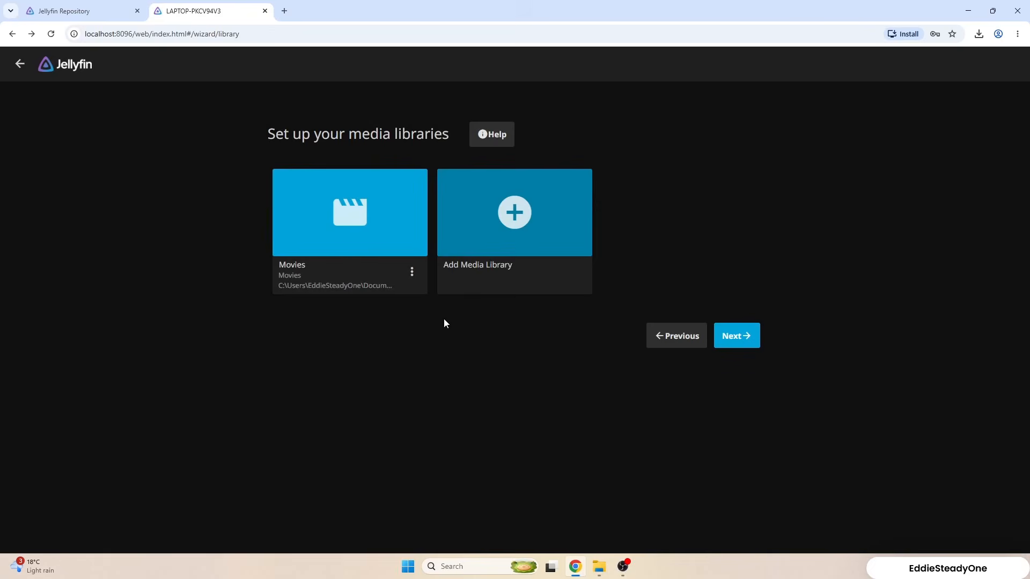
Start another media library with content type Shows.
left_click(518, 220)
left_click(395, 179)
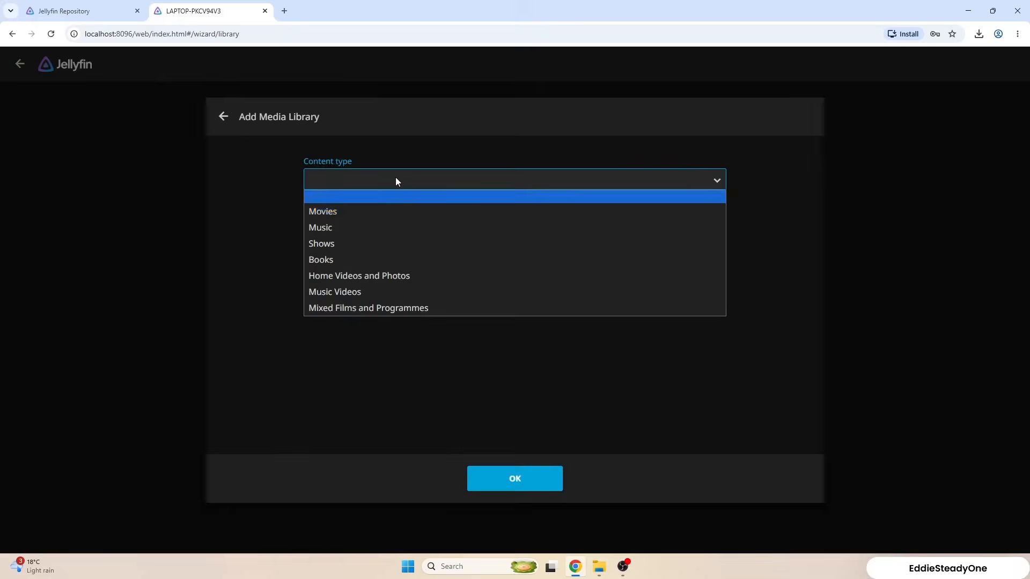
left_click(361, 243)
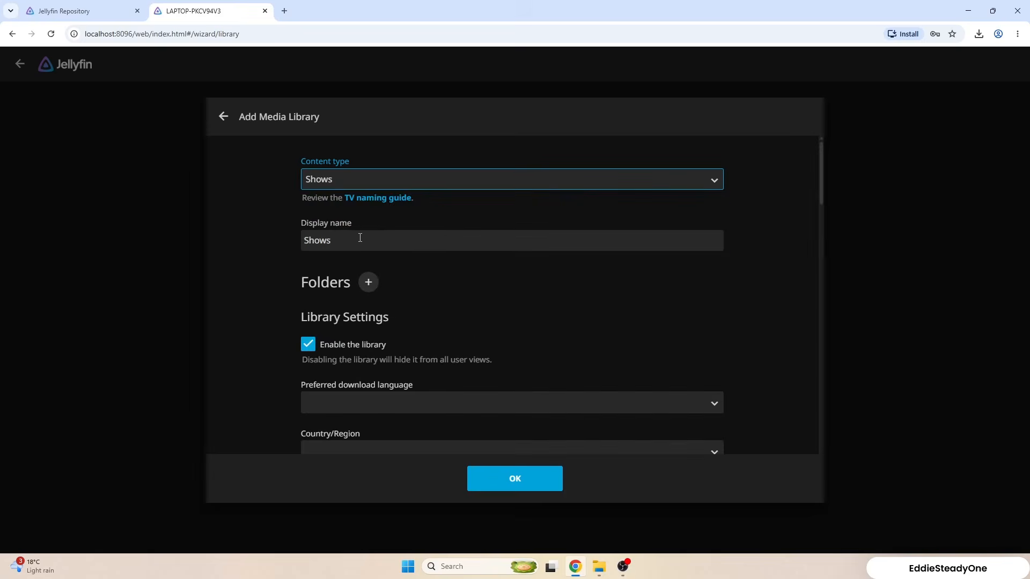
Add the Documents\Tv Shows folder to the Shows library, adapting the copied Movies path, and save the library.
left_click(371, 282)
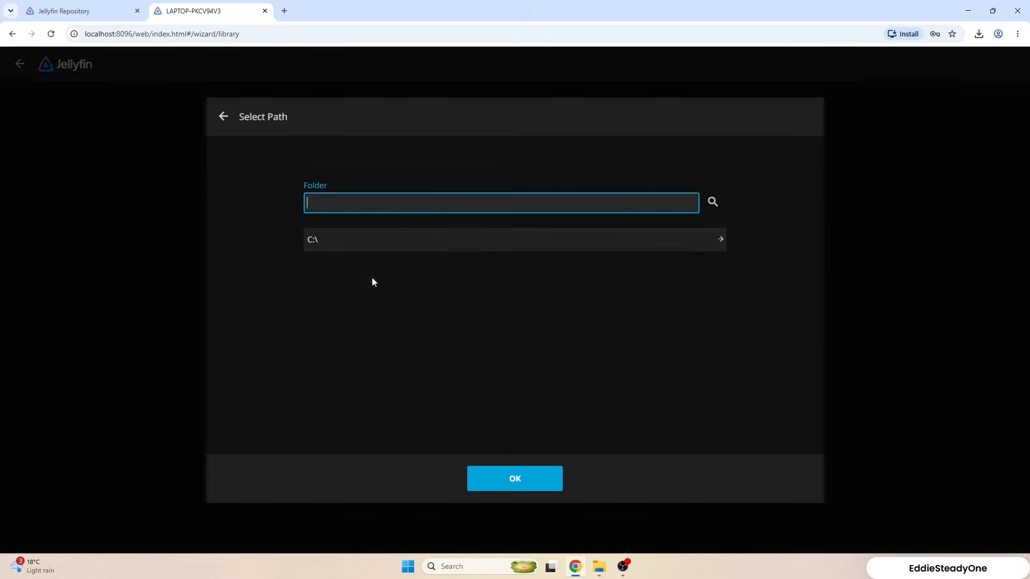
key("ctrl+v")
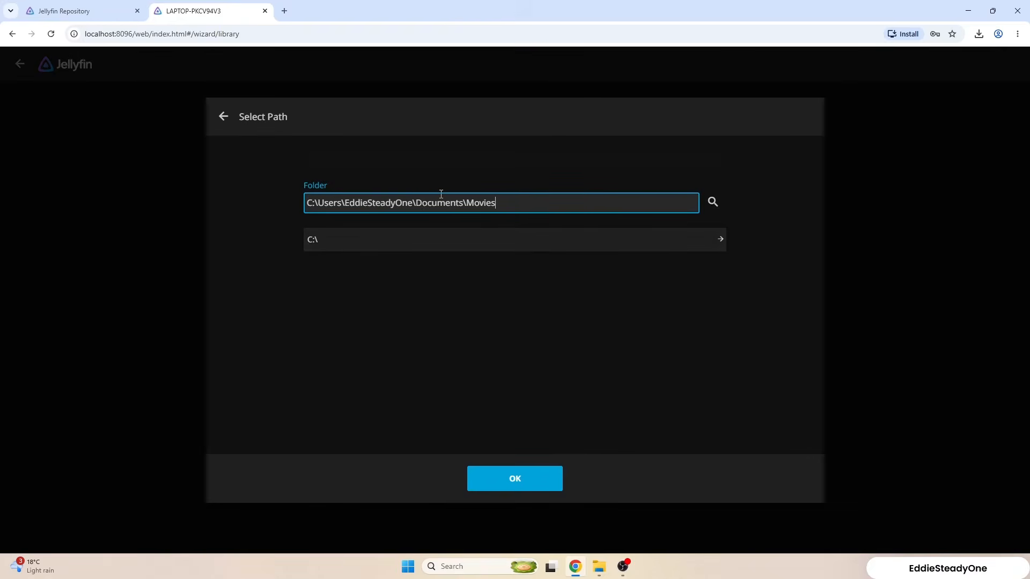
double_click(480, 202)
type("Tv Shows")
left_click(527, 481)
left_click(527, 482)
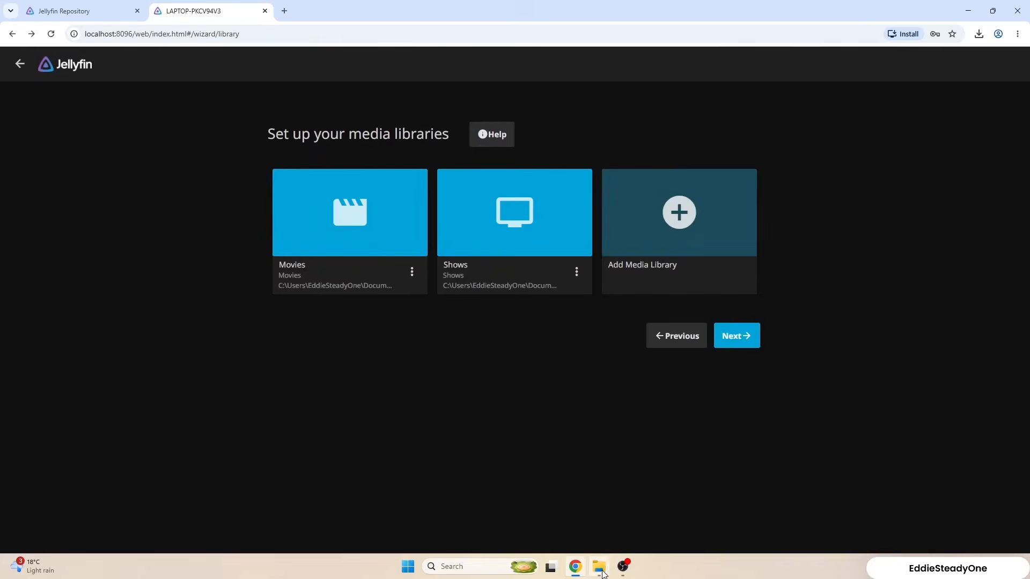
Finish the setup wizard with English and United States as metadata defaults, toggling the option to allow remote connections.
left_click(737, 338)
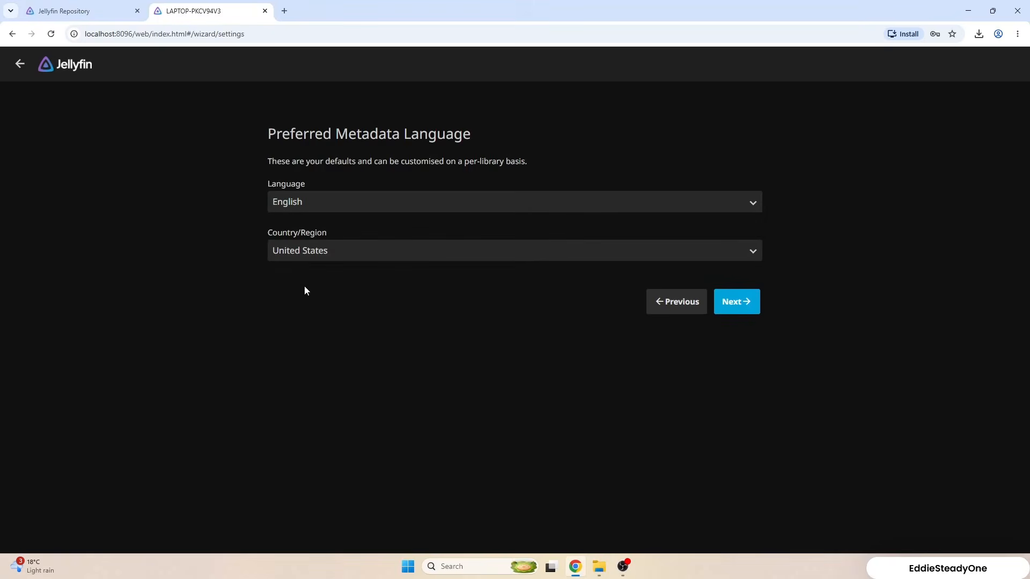
left_click(730, 302)
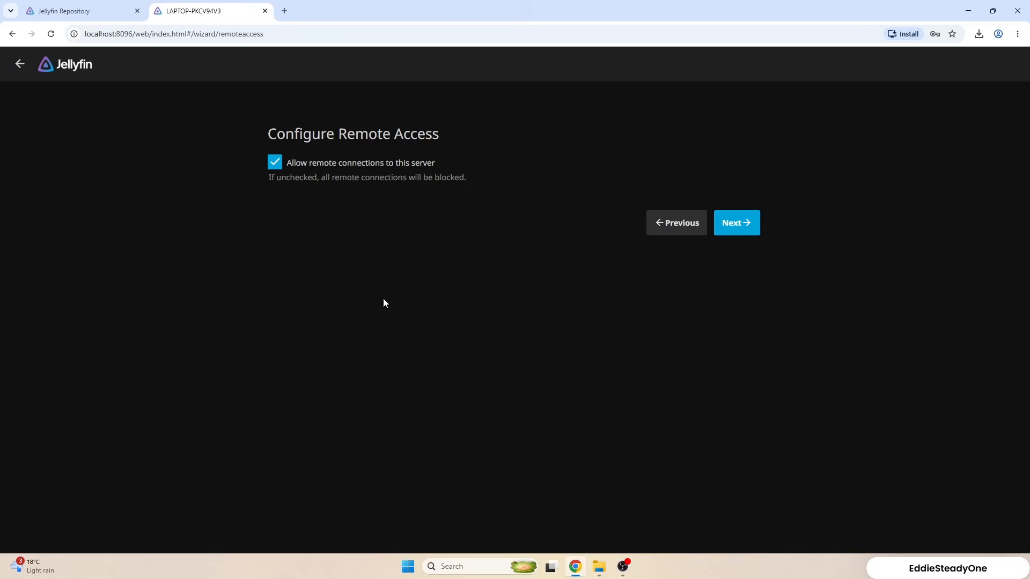
left_click(363, 167)
left_click(743, 227)
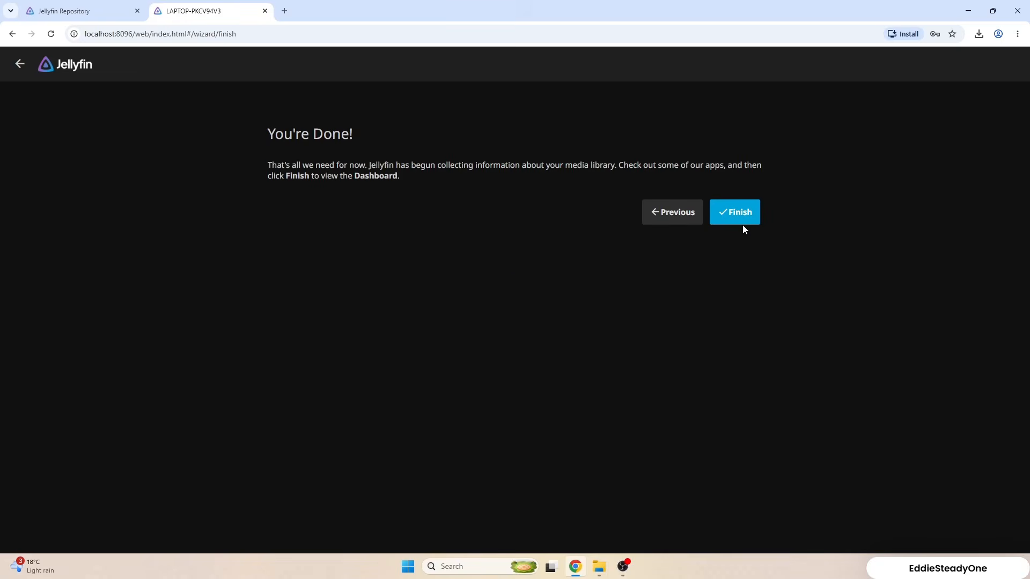
left_click(743, 221)
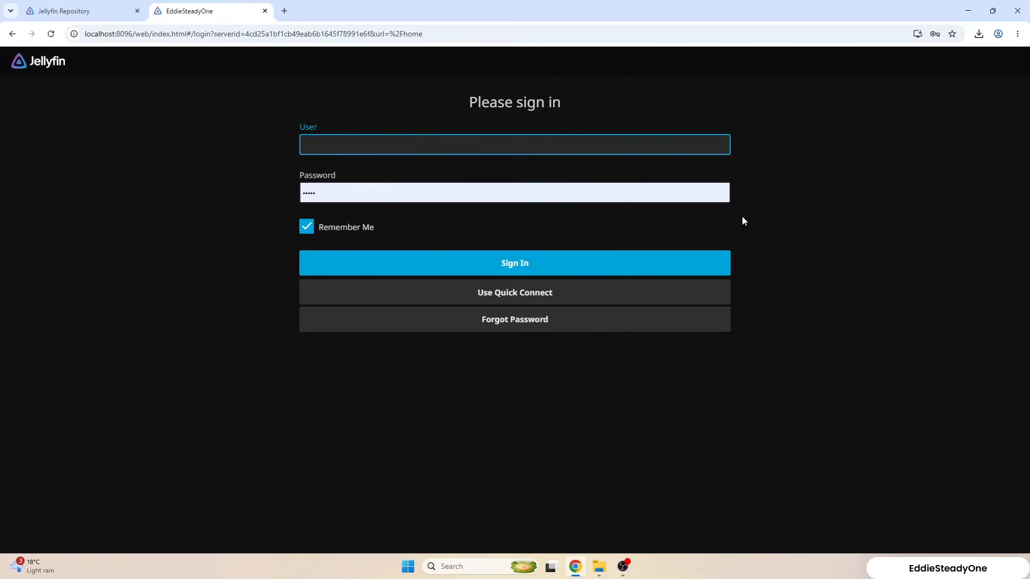
Sign in as Admin and open the administration dashboard.
type("Admin")
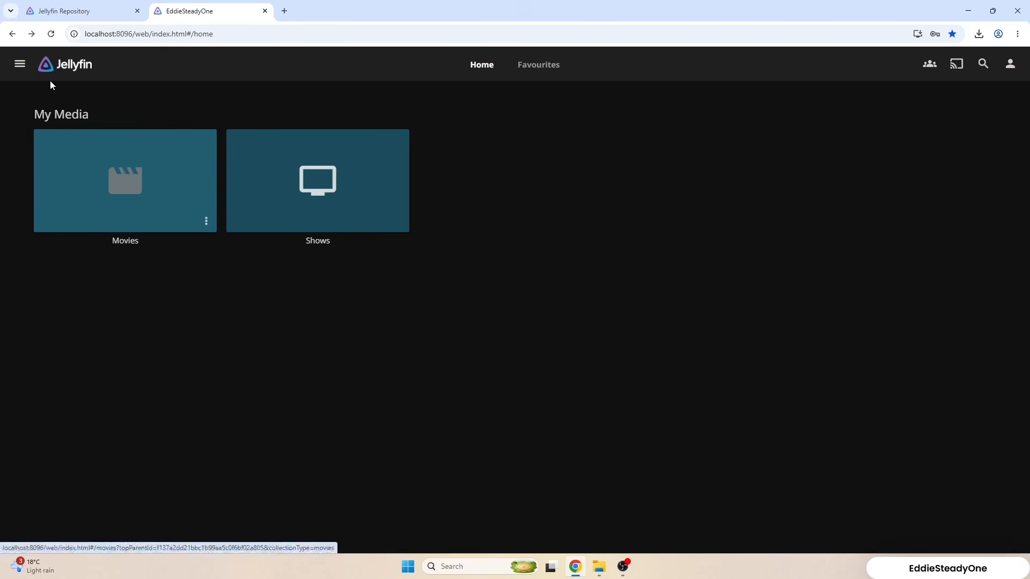
left_click(19, 64)
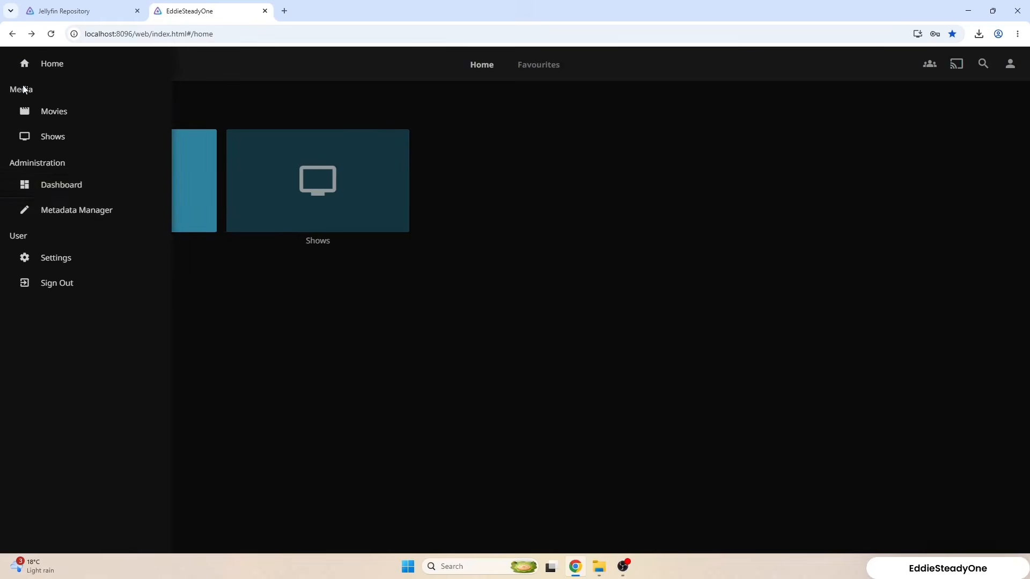
left_click(75, 186)
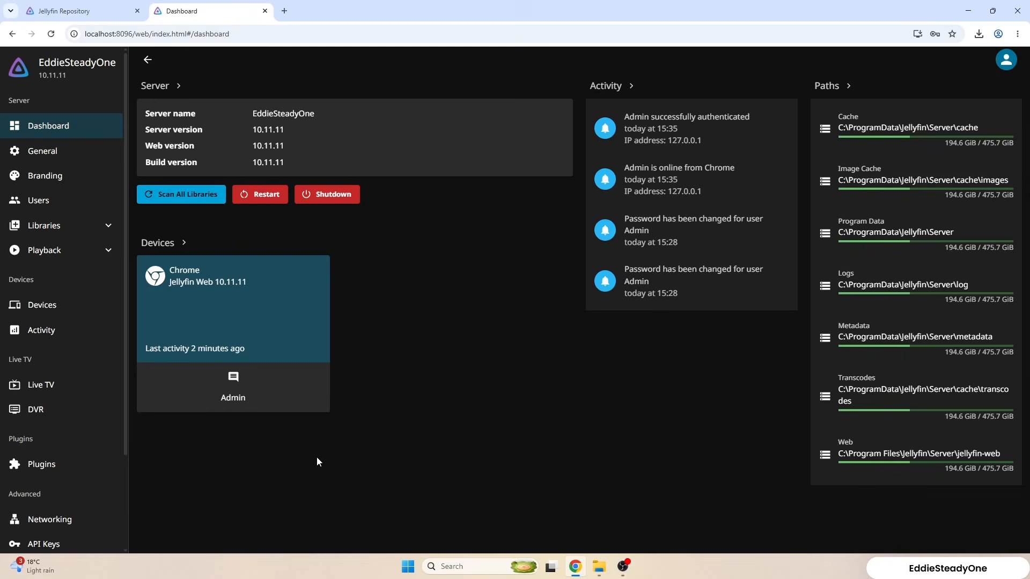
Look through the dashboard's Users and Branding pages.
left_click(79, 209)
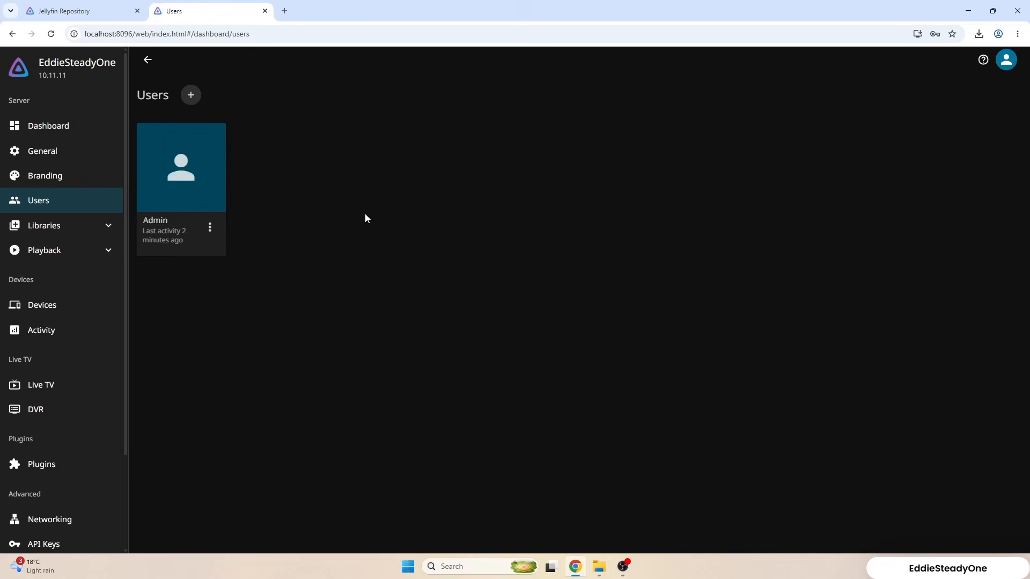
left_click(35, 182)
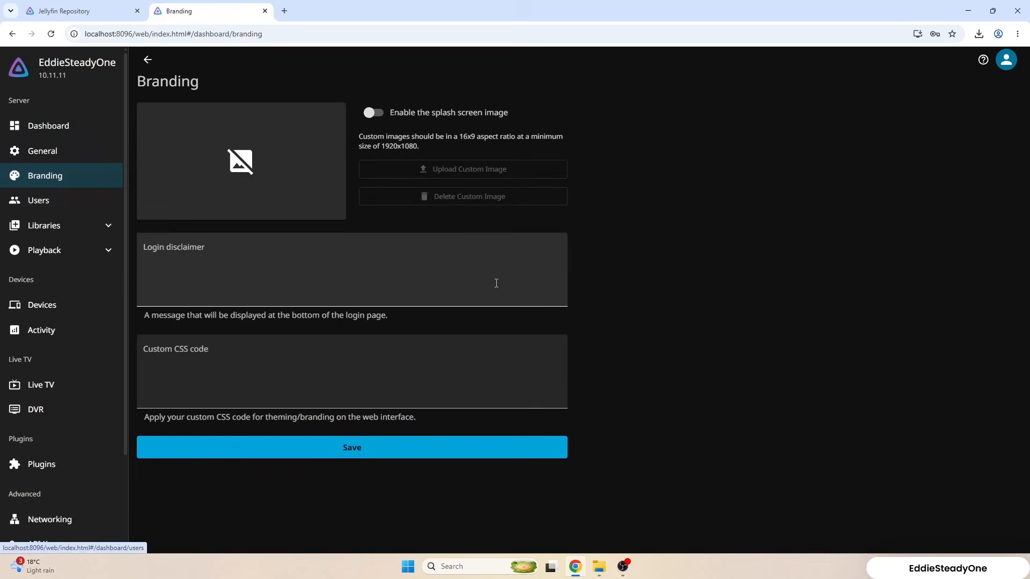